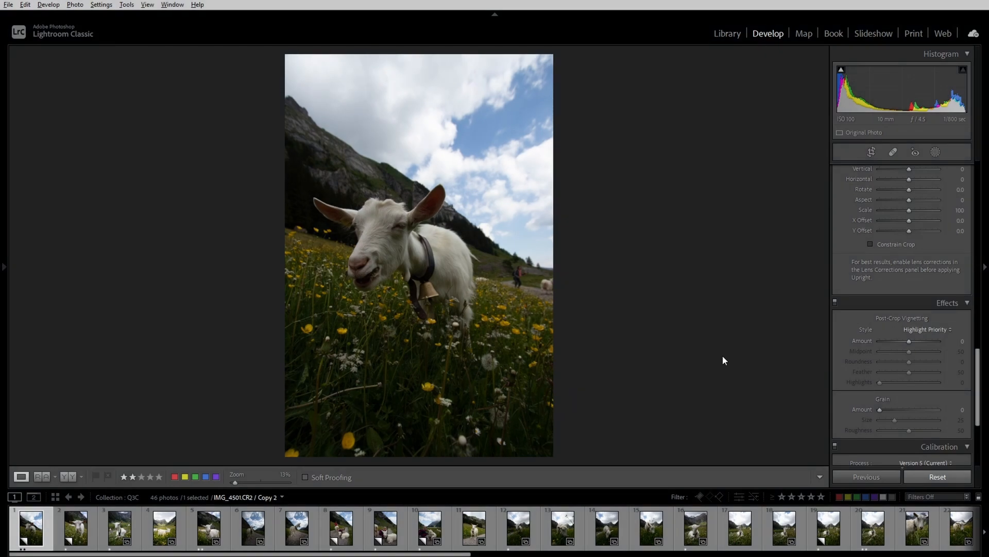
Set the goat photo's Highlights to -100, Shadows to +100, Vibrance to +40, Saturation to +18 and Exposure to +0.44.
scroll(920, 234, up, 10)
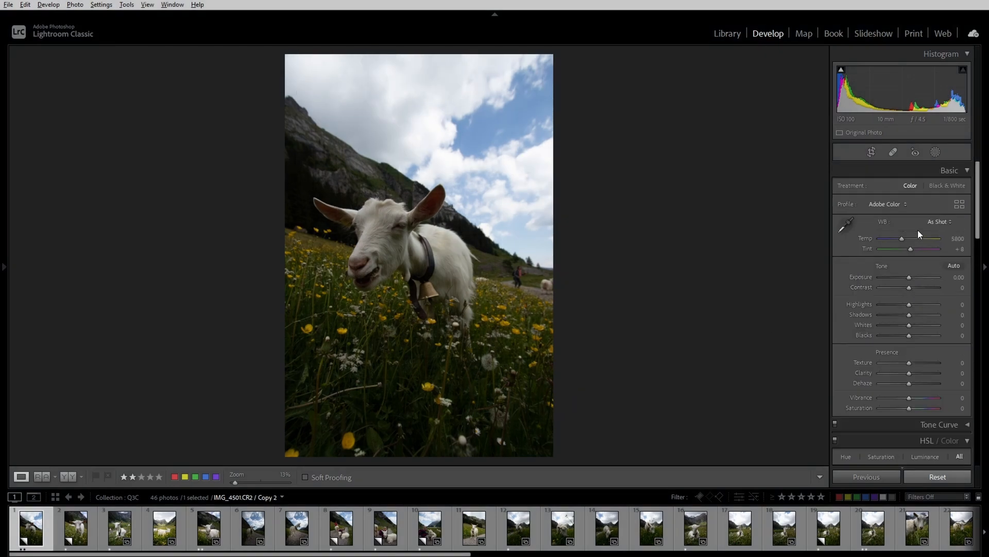
drag(909, 305, 863, 307)
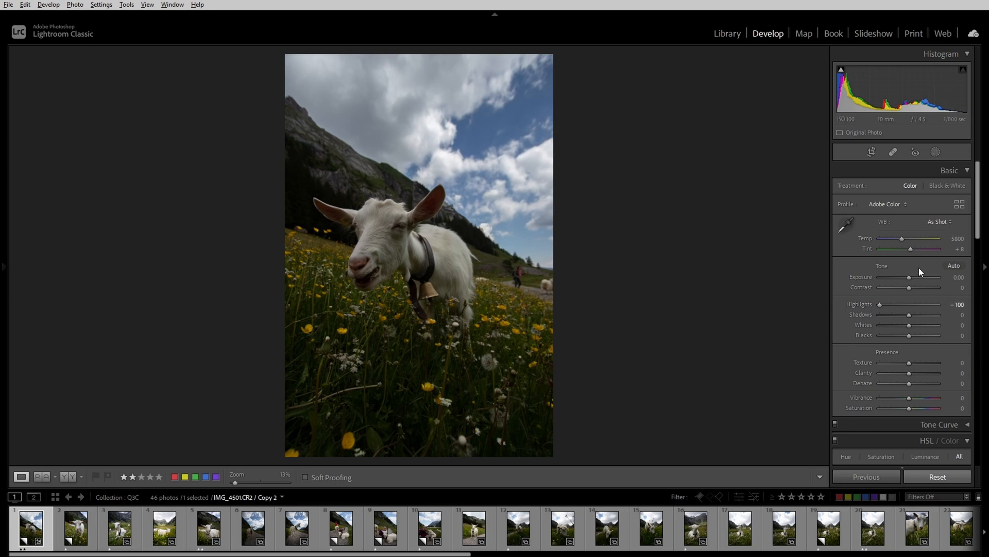
drag(911, 315, 972, 328)
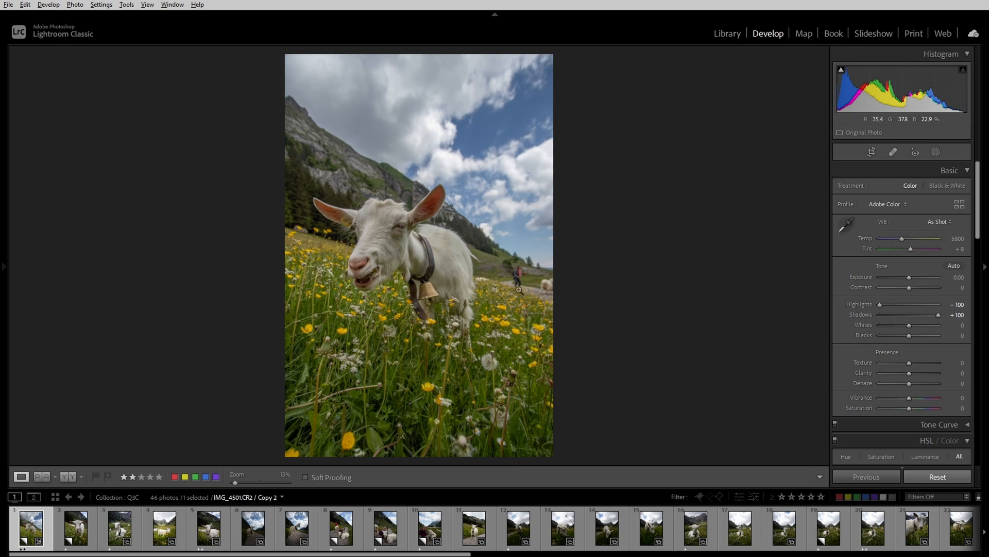
mouse_move(907, 396)
mouse_down()
mouse_move(911, 409)
mouse_move(920, 398)
mouse_up()
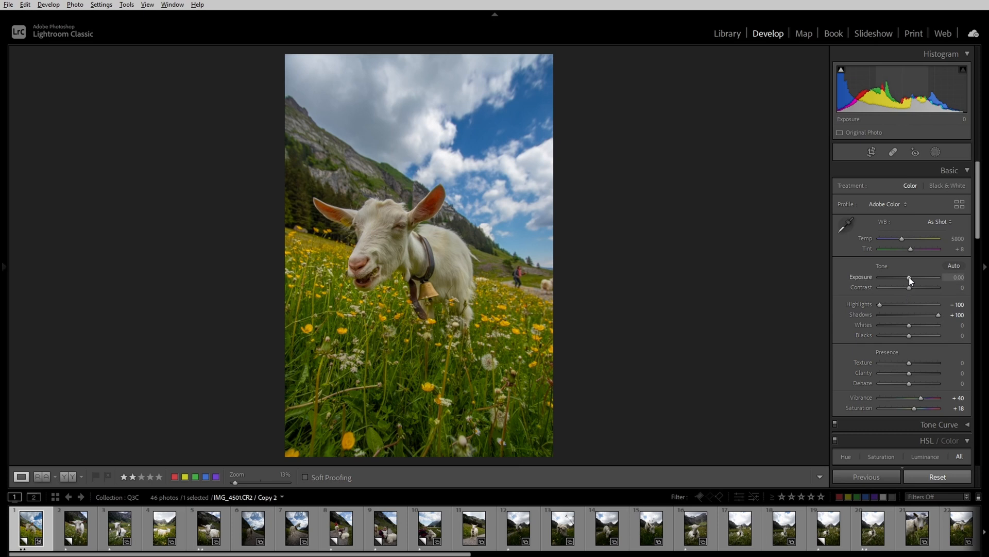
drag(909, 277, 911, 277)
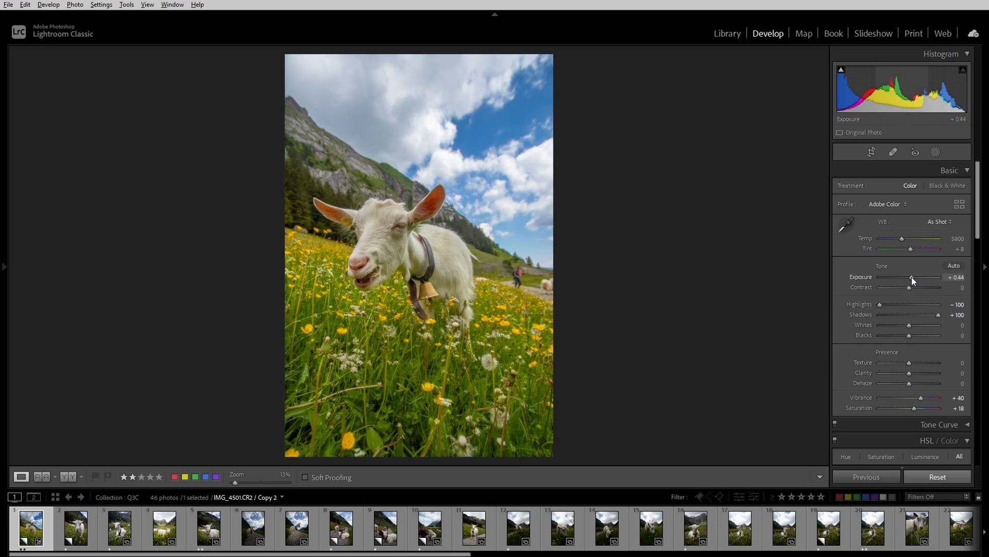
Raise the luminance of the greens slightly in the HSL adjustments.
scroll(910, 340, down, 6)
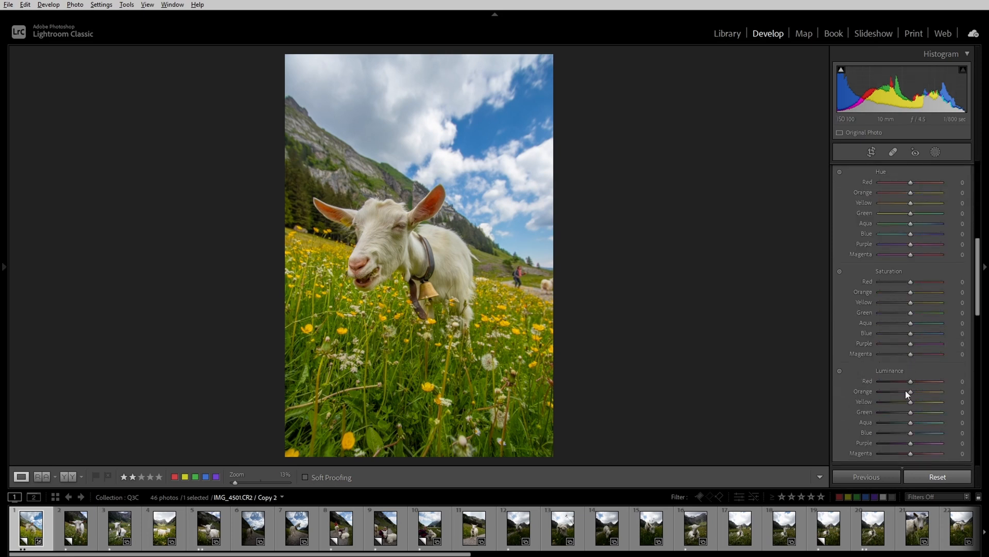
drag(911, 413, 914, 415)
scroll(918, 327, up, 6)
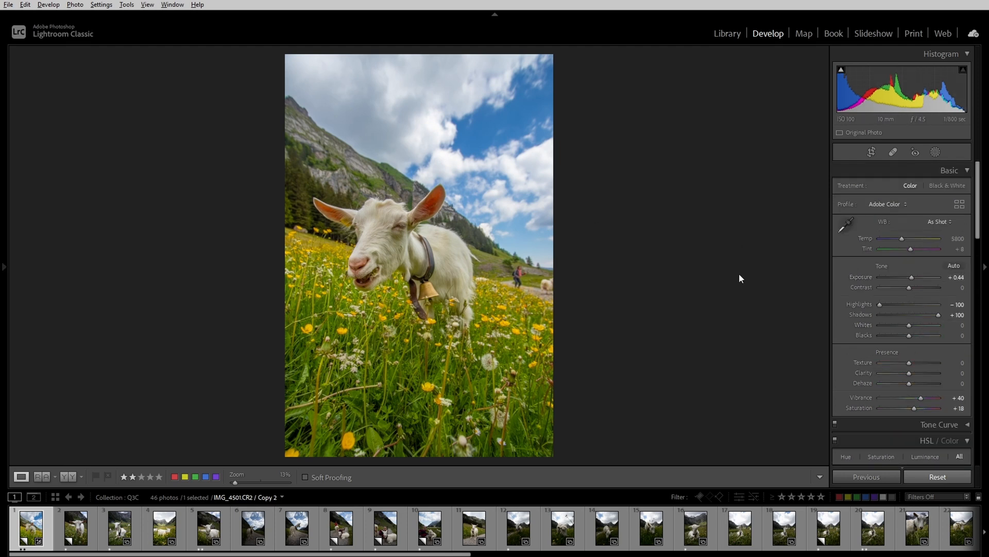
Crop the photo tighter around the goat to about 3137 x 4705 pixels, keeping the original aspect ratio.
click(876, 154)
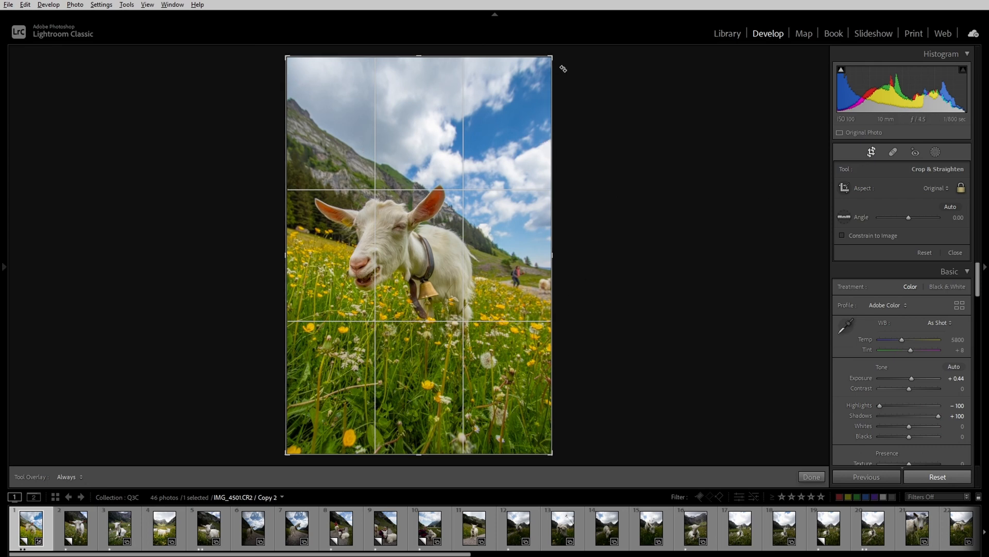
drag(554, 57, 519, 92)
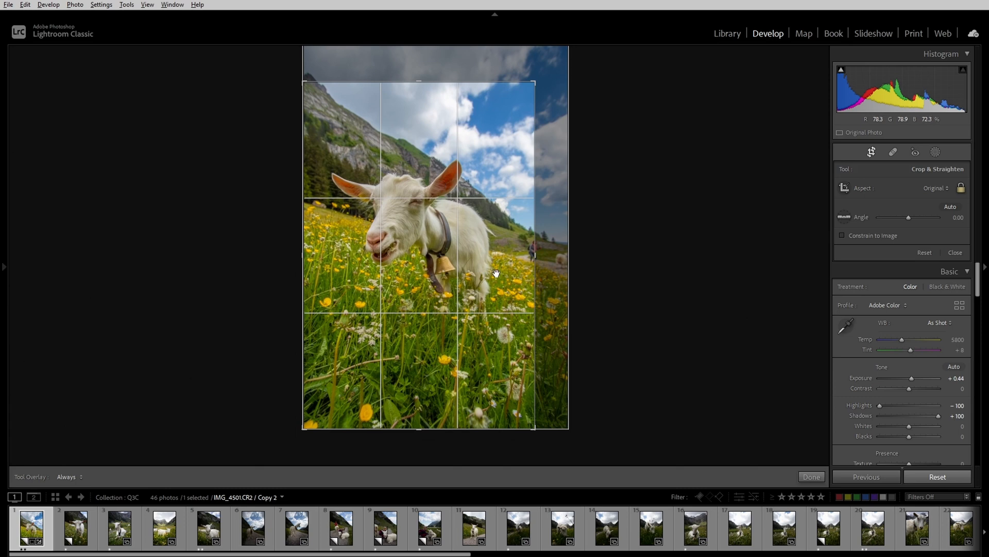
drag(535, 427, 532, 421)
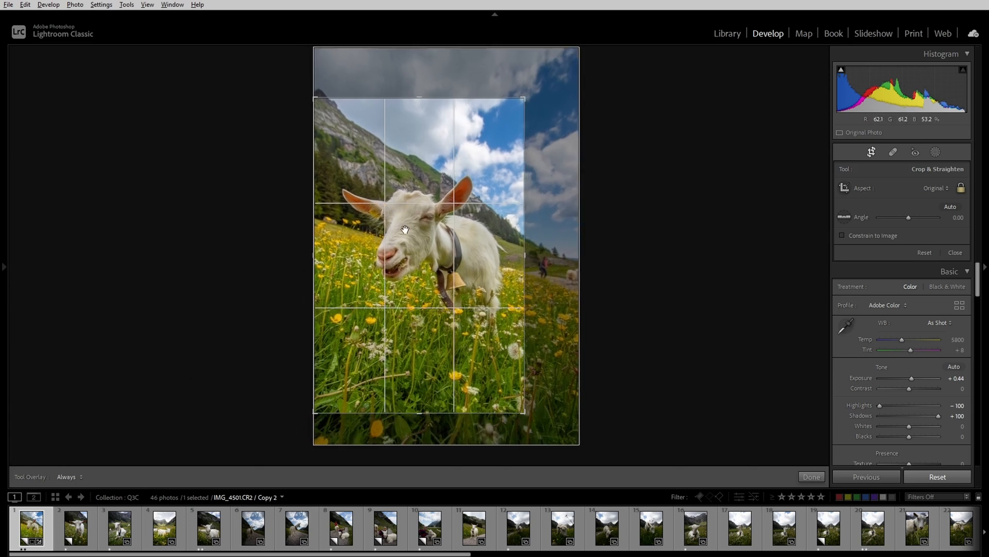
drag(406, 230, 410, 226)
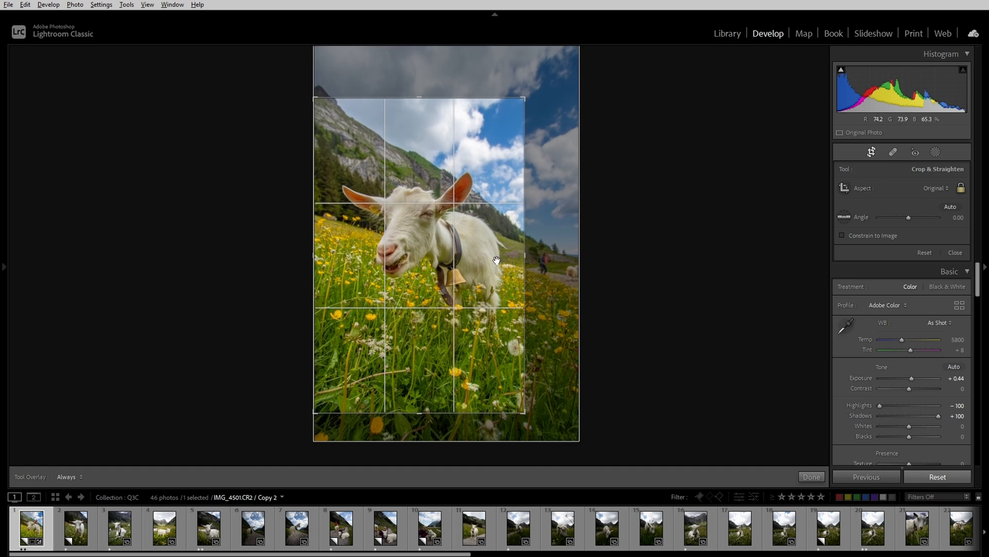
drag(522, 408, 524, 408)
key(Return)
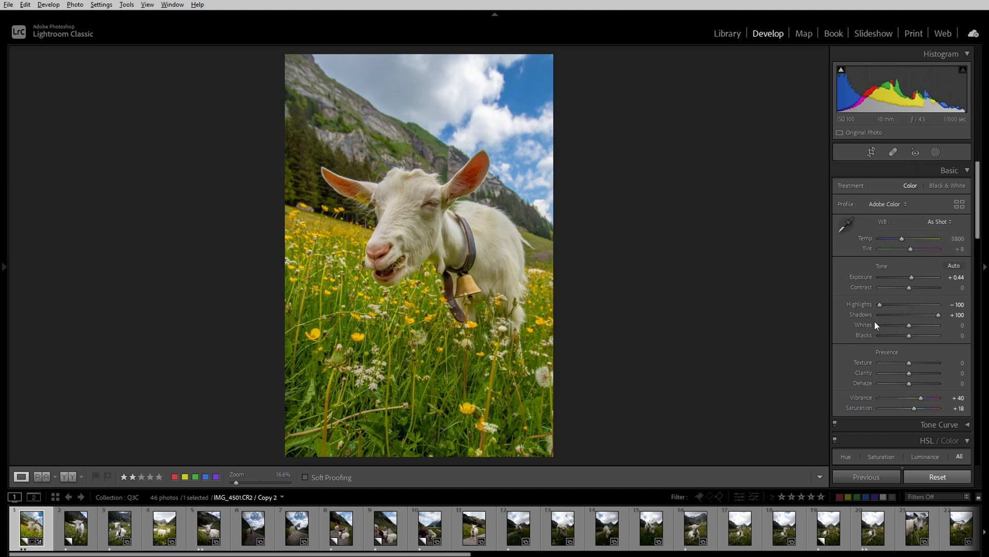
Add a slight dark post-crop vignette to the photo using the Highlight Priority style.
scroll(894, 345, down, 10)
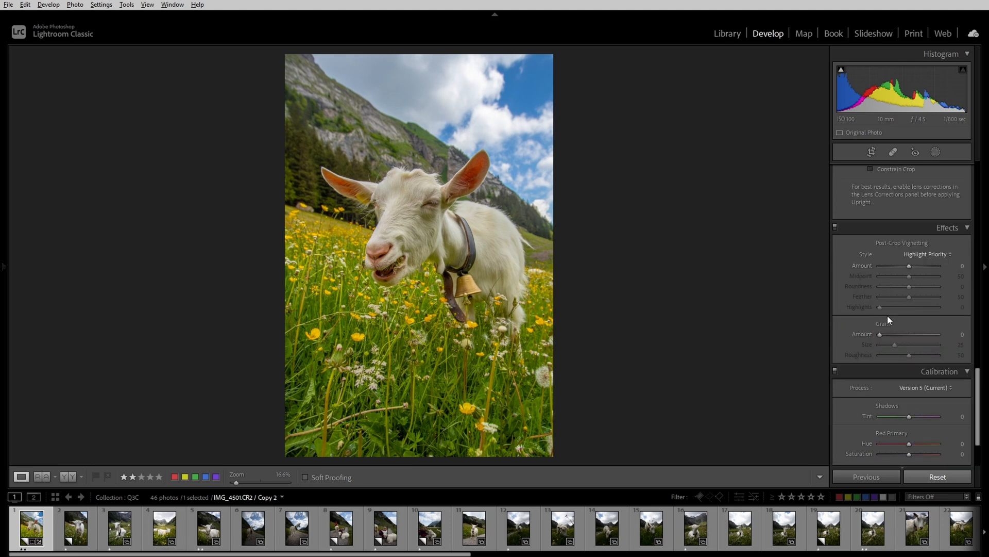
drag(907, 265, 902, 266)
Add a large radial gradient mask centred on the goat with Shadows 100, Highlights -100 and Exposure 0.17.
click(934, 153)
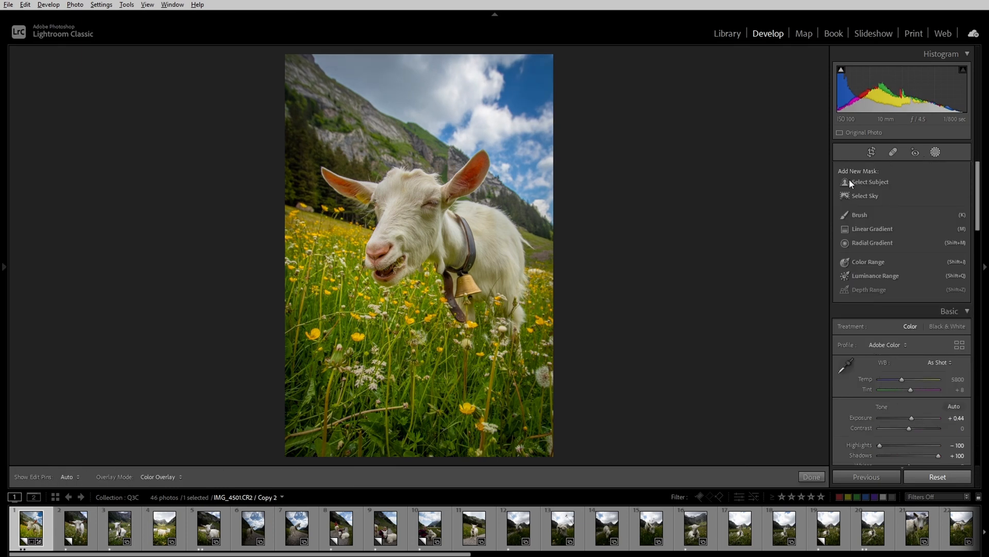
click(868, 243)
drag(396, 224, 582, 417)
drag(394, 222, 419, 244)
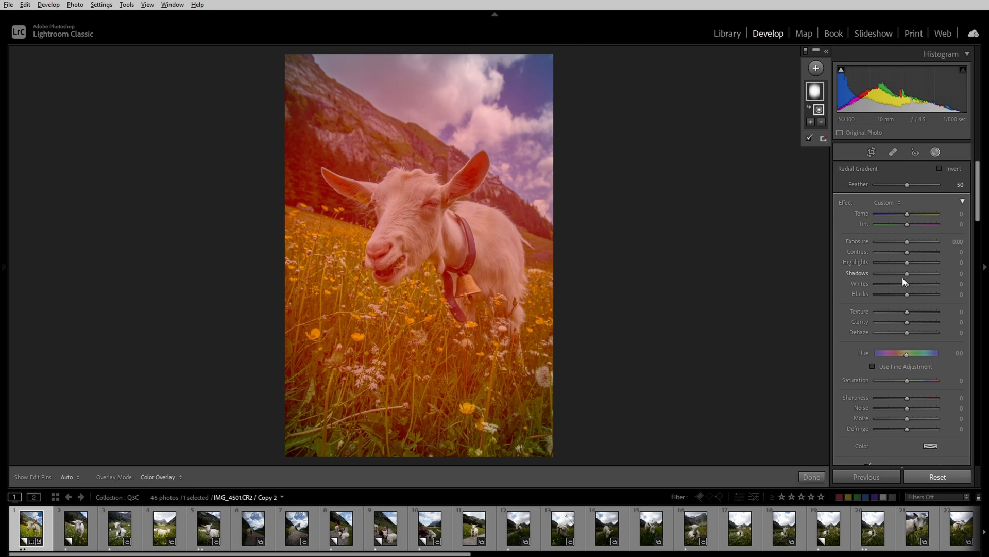
drag(905, 274, 910, 242)
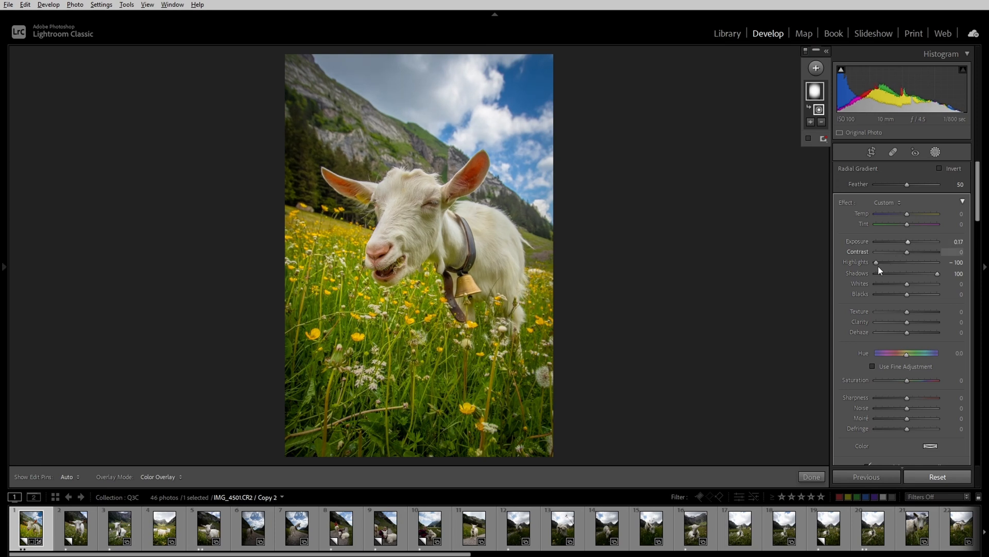
click(810, 477)
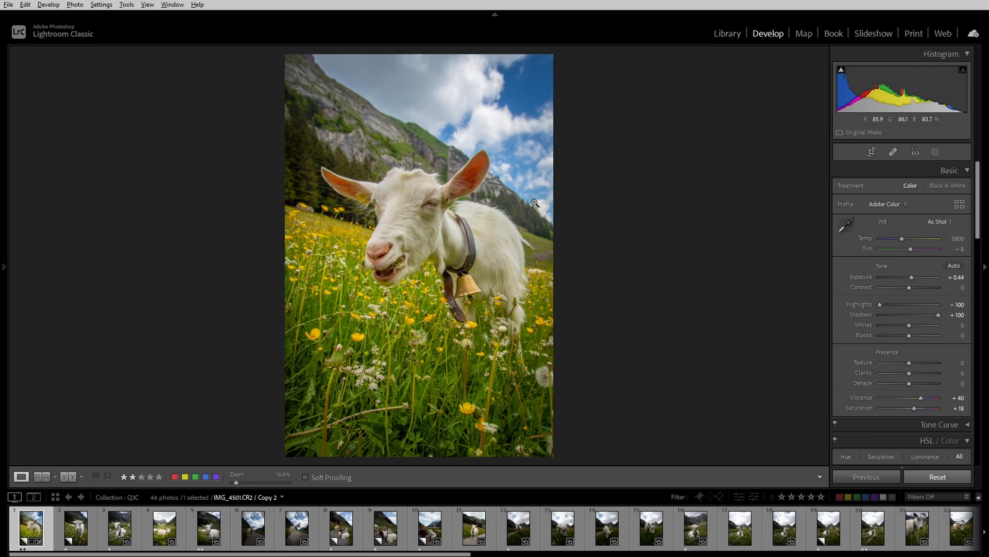
Reset the photo's develop settings and undo the reset, twice, to compare the edit with the original.
click(924, 472)
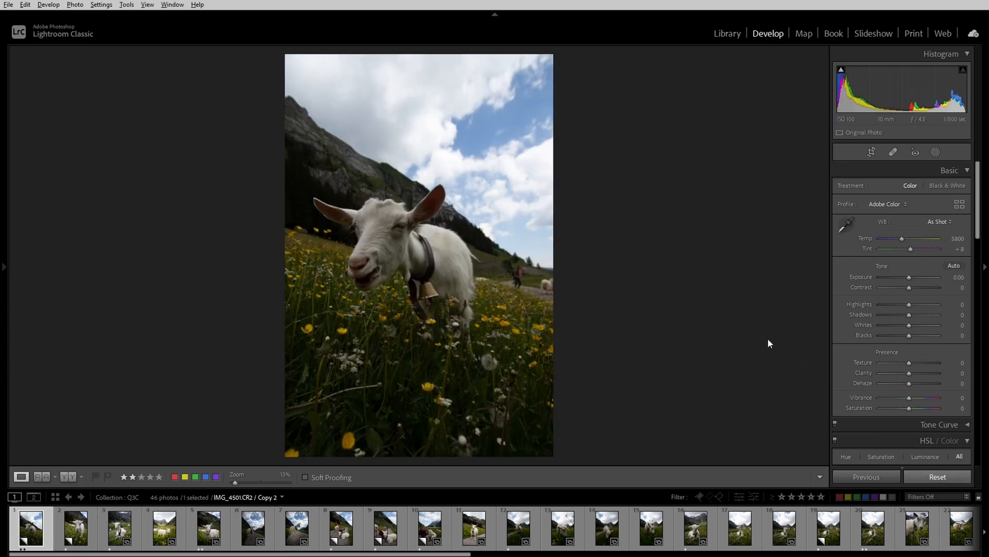
key(ctrl+z)
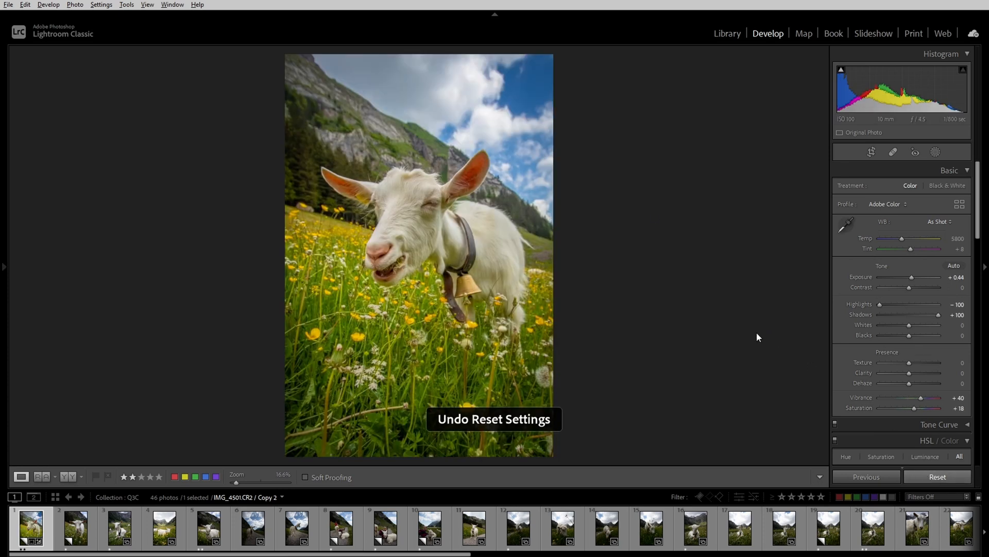
click(926, 472)
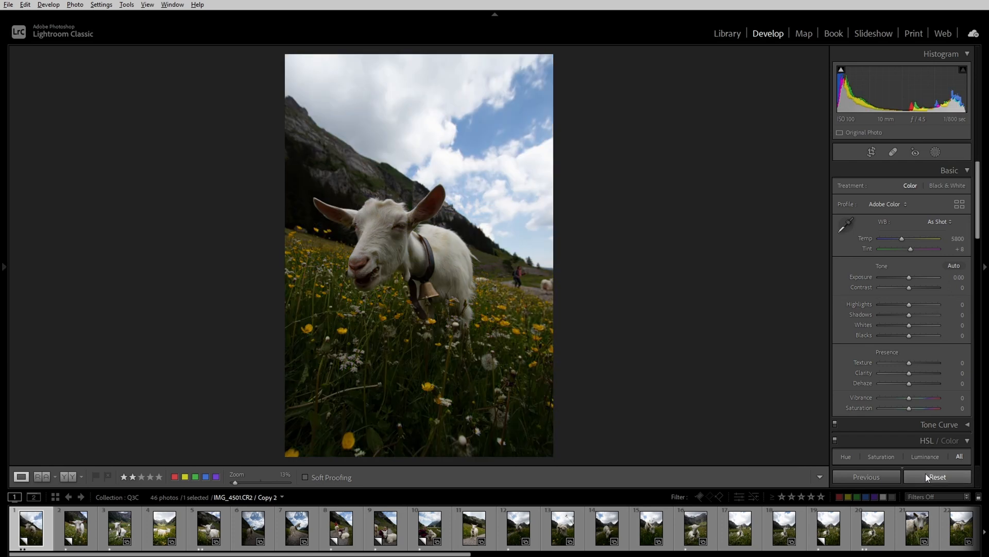
key(ctrl+z)
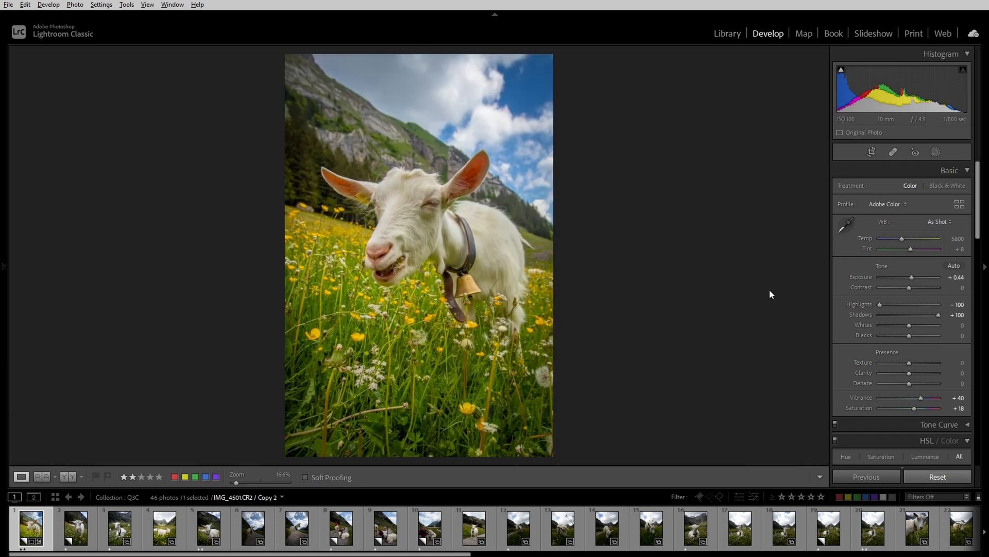
Switch to full-screen mode and open the Copy Settings options for the edited photo IMG_4501.CR2.
key(shift+f)
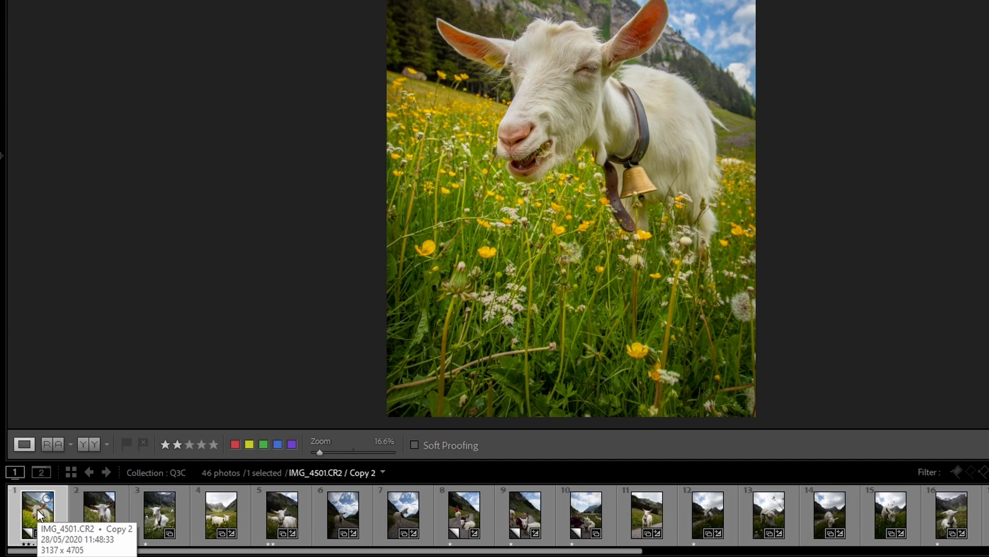
right_click(39, 511)
mouse_move(101, 344)
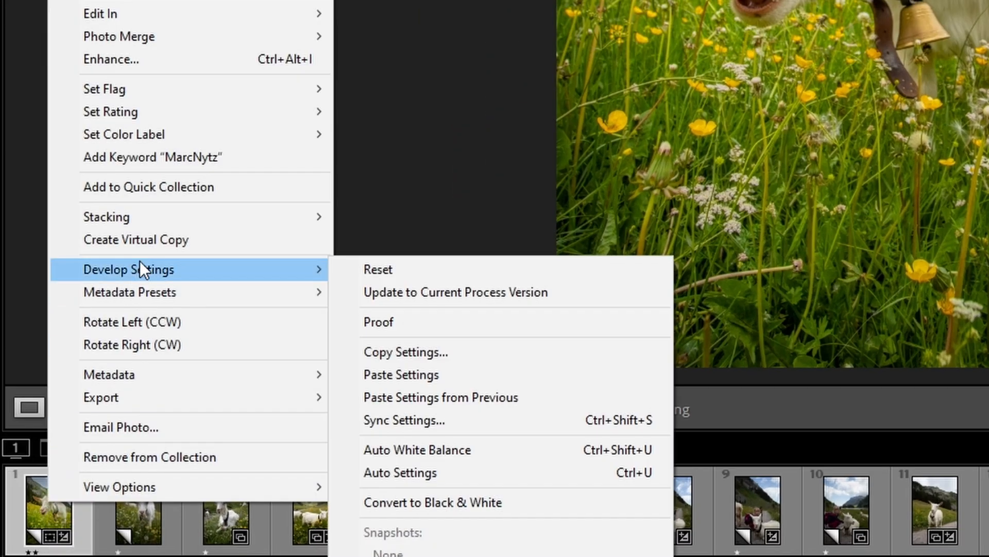
click(385, 345)
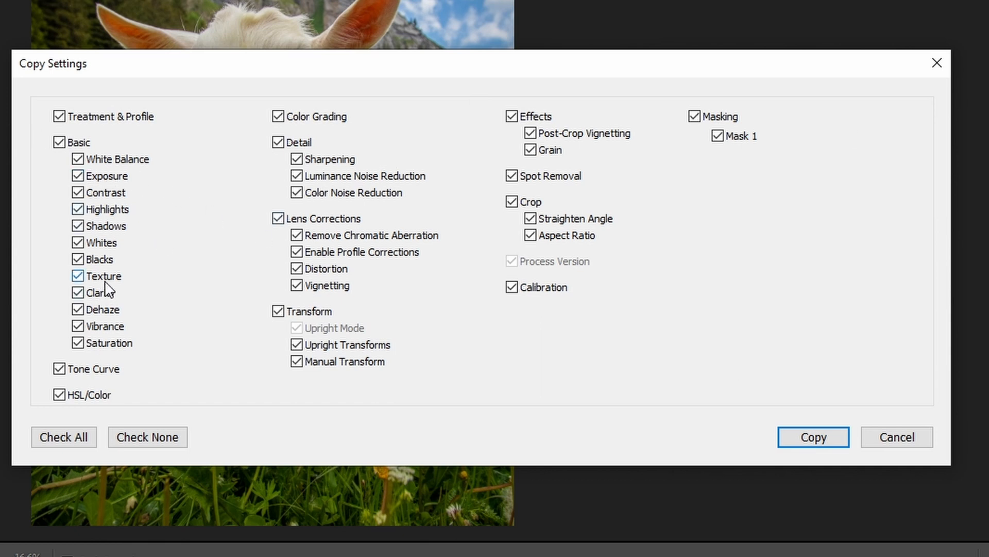
Try excluding Exposure, the whole Basic group and the Detail group from the copy, and reselect all settings.
click(78, 176)
click(59, 143)
click(59, 142)
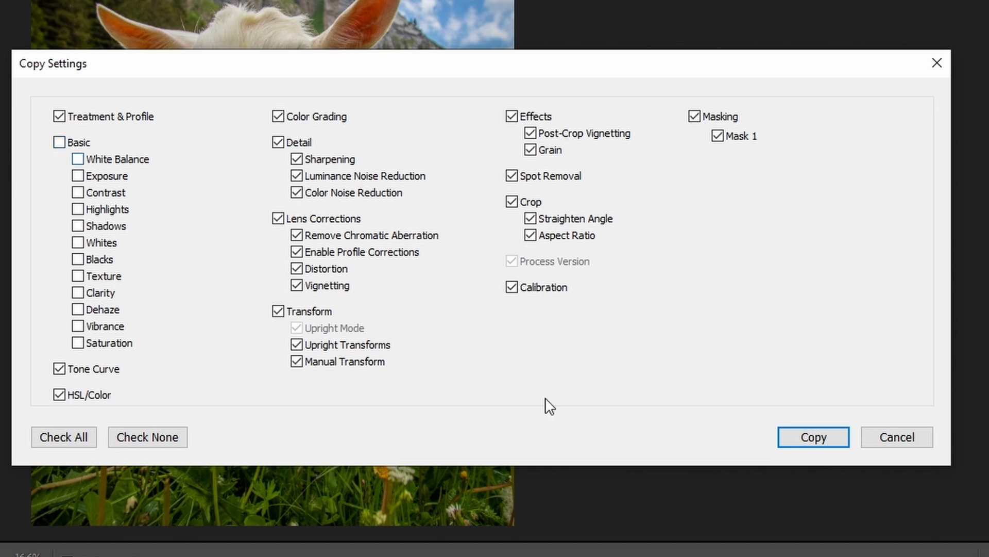
click(69, 143)
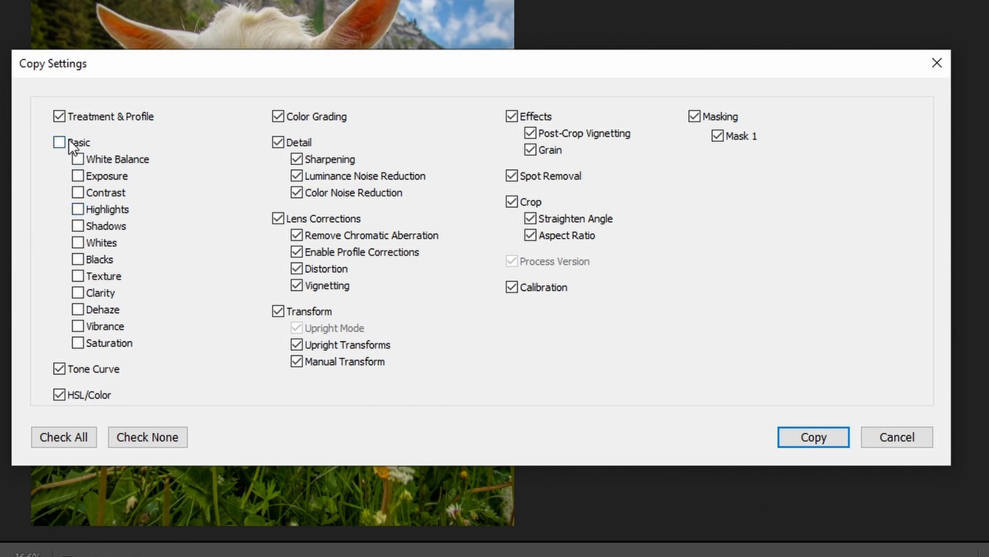
click(277, 142)
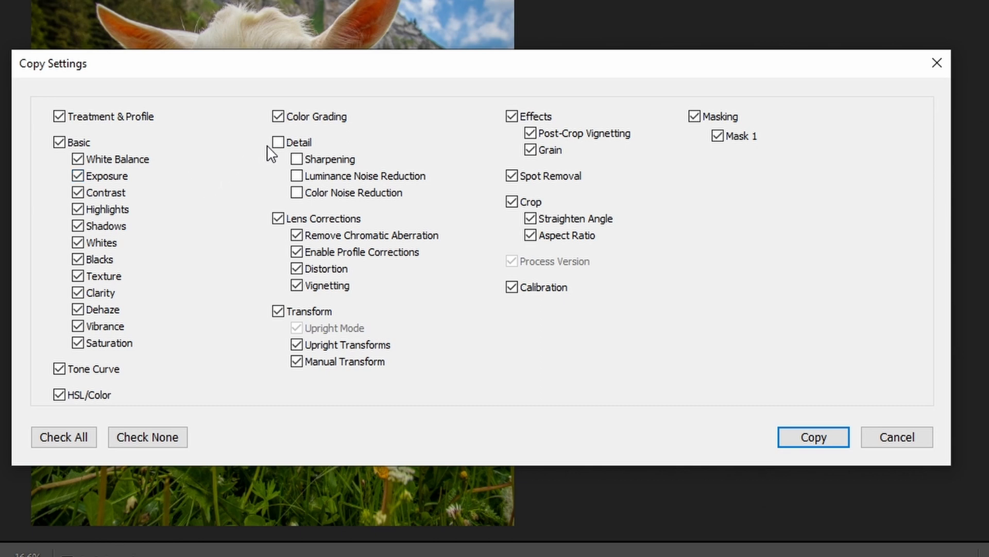
click(65, 440)
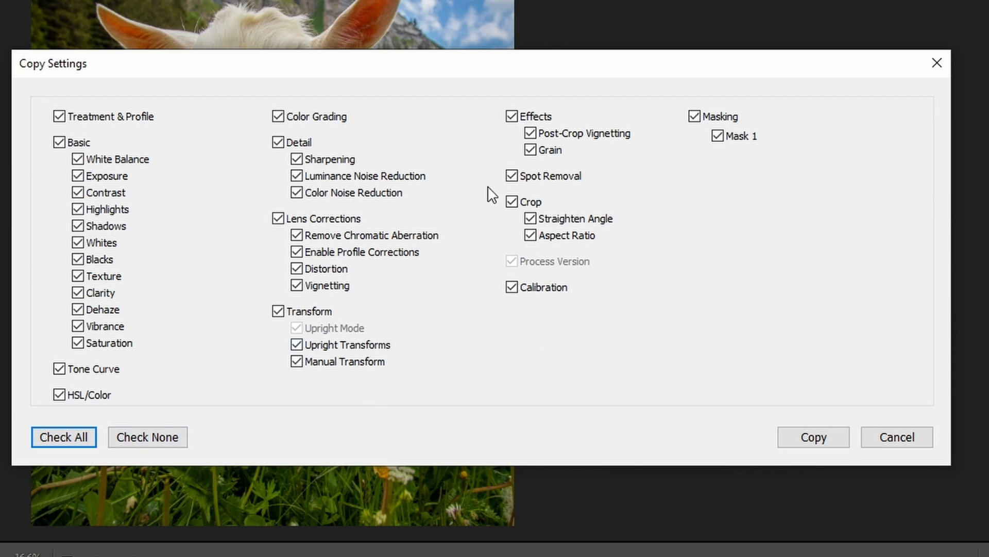
Exclude Crop from the selected settings and copy all the others.
click(512, 202)
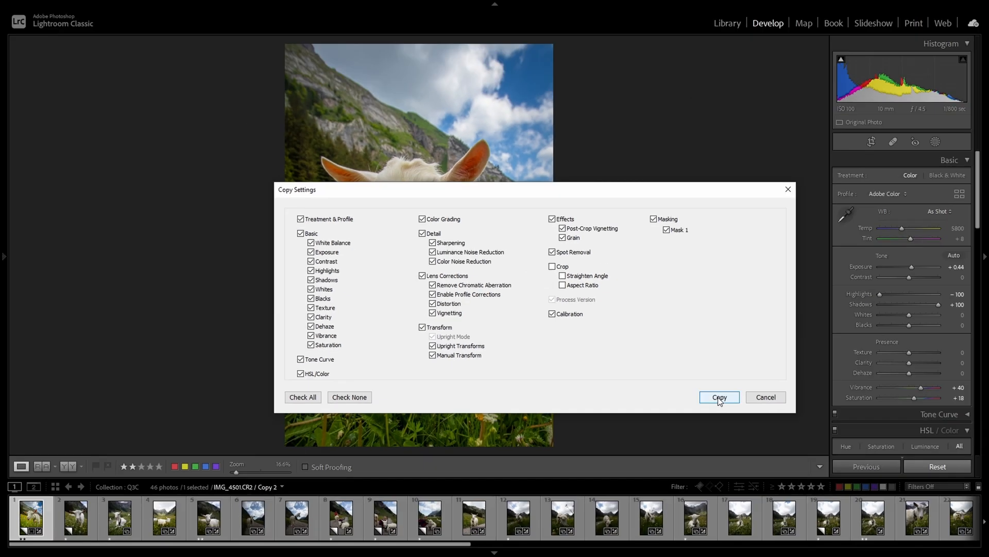
click(812, 437)
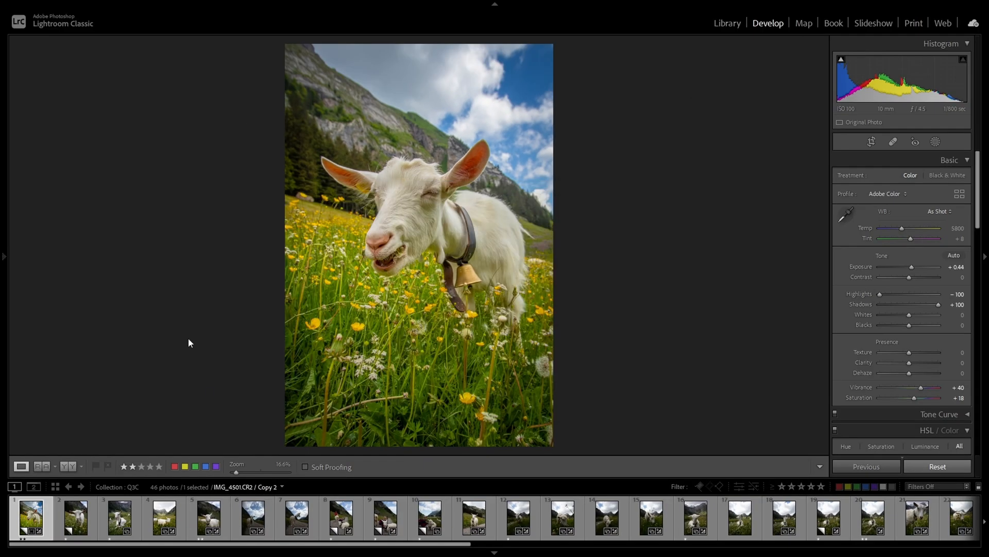
Paste the copied develop settings onto the second photo, IMG_4499.CR2, and compare it with the first edited photo.
click(77, 517)
right_click(77, 515)
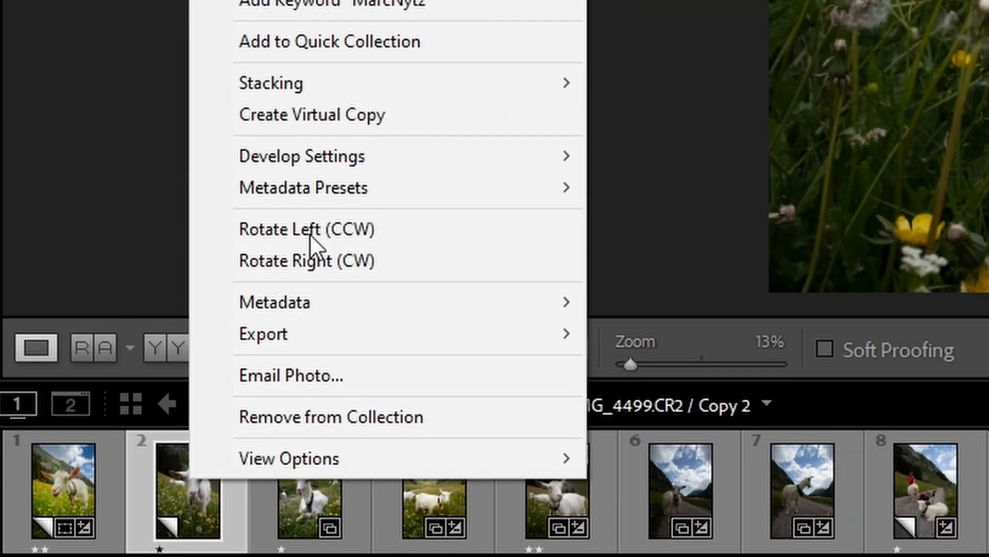
mouse_move(346, 153)
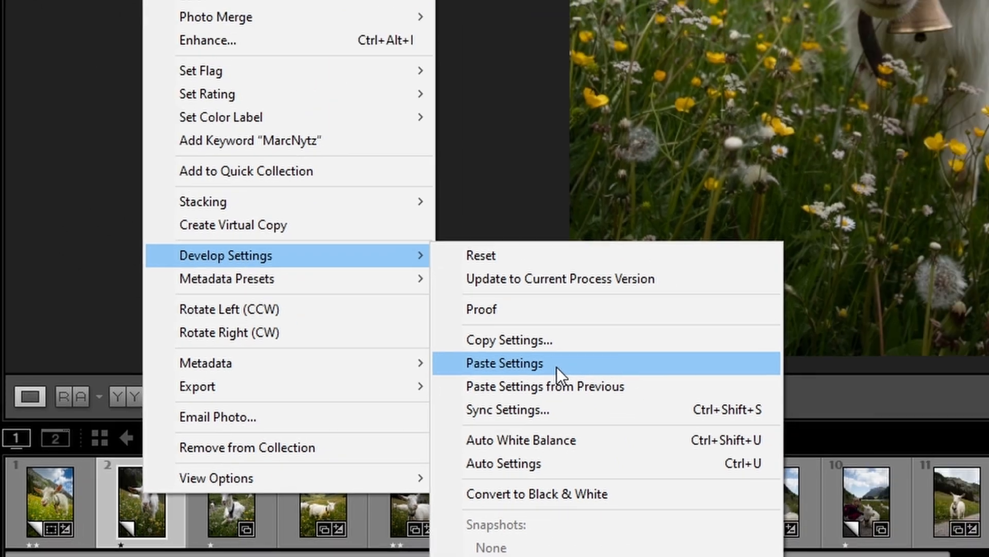
click(750, 307)
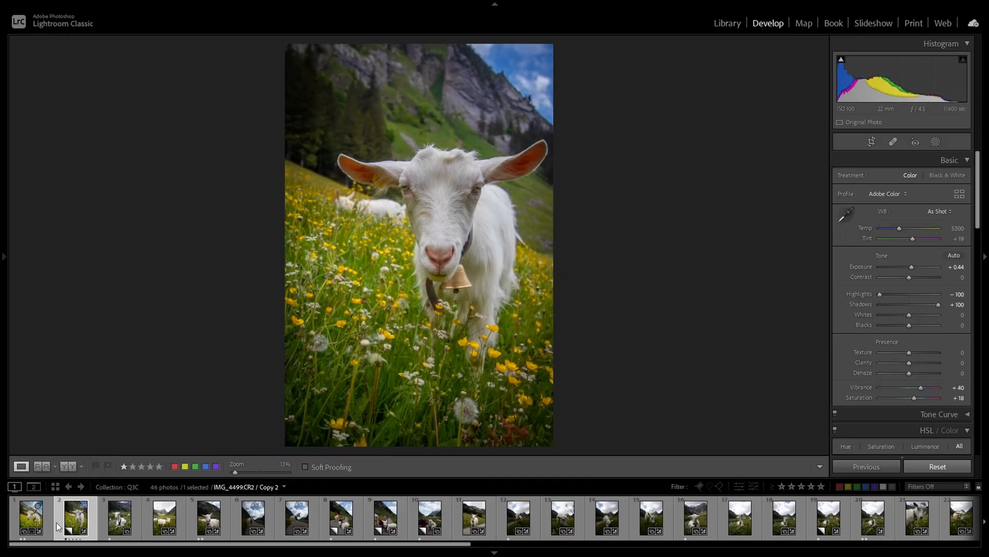
click(32, 518)
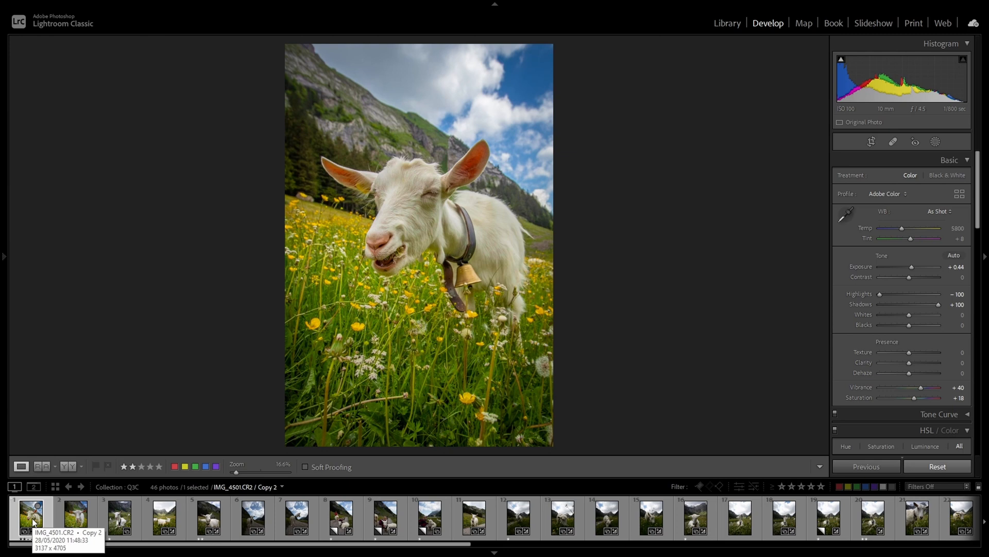
click(74, 519)
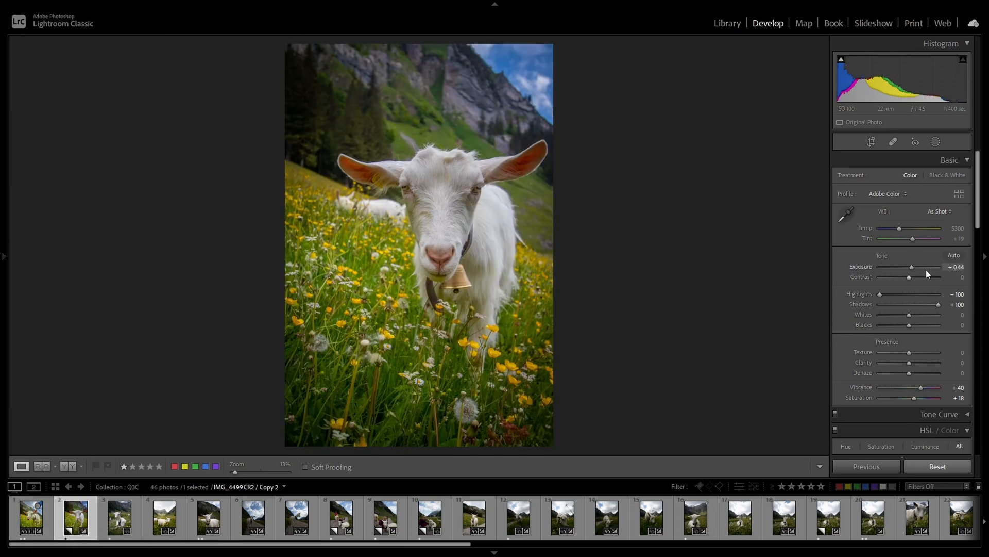
Raise the second photo's Exposure to +0.79, and paste the copied develop settings onto the ninth photo, IMG_4546.CR2.
drag(914, 265, 917, 265)
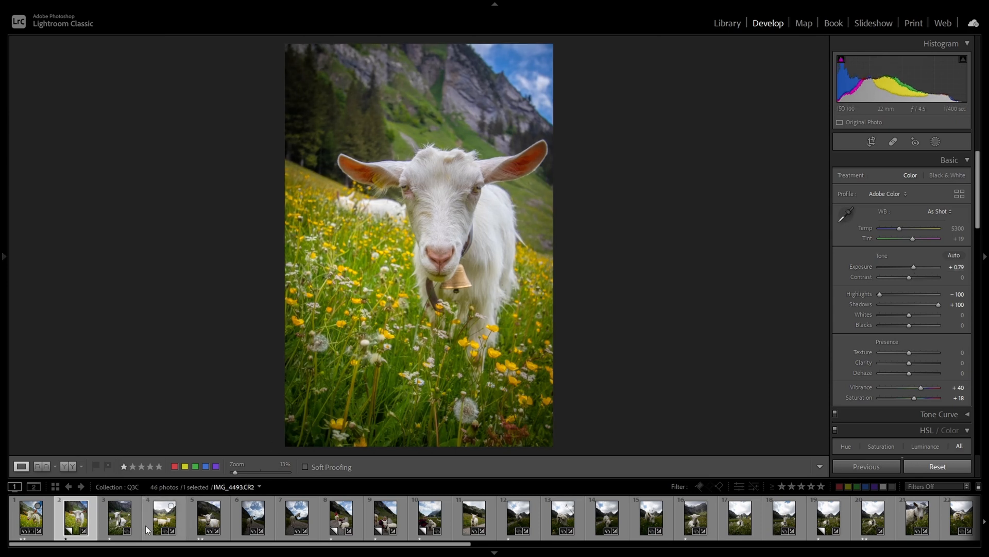
click(383, 524)
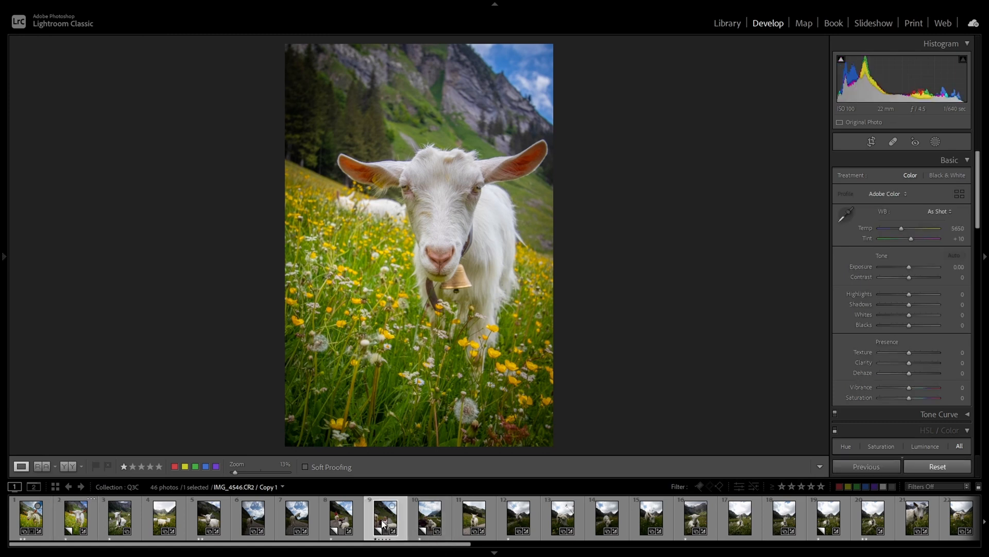
right_click(382, 524)
mouse_move(414, 404)
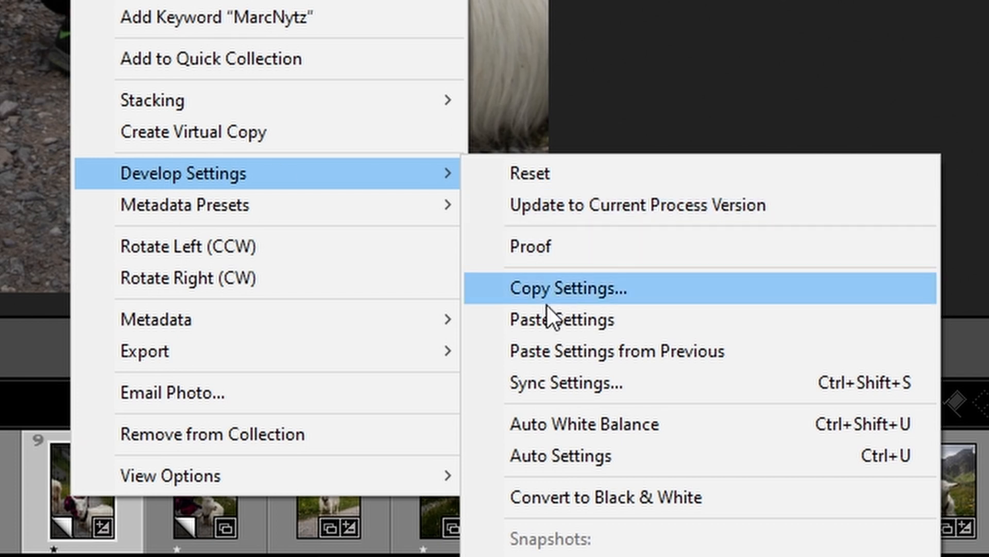
click(543, 318)
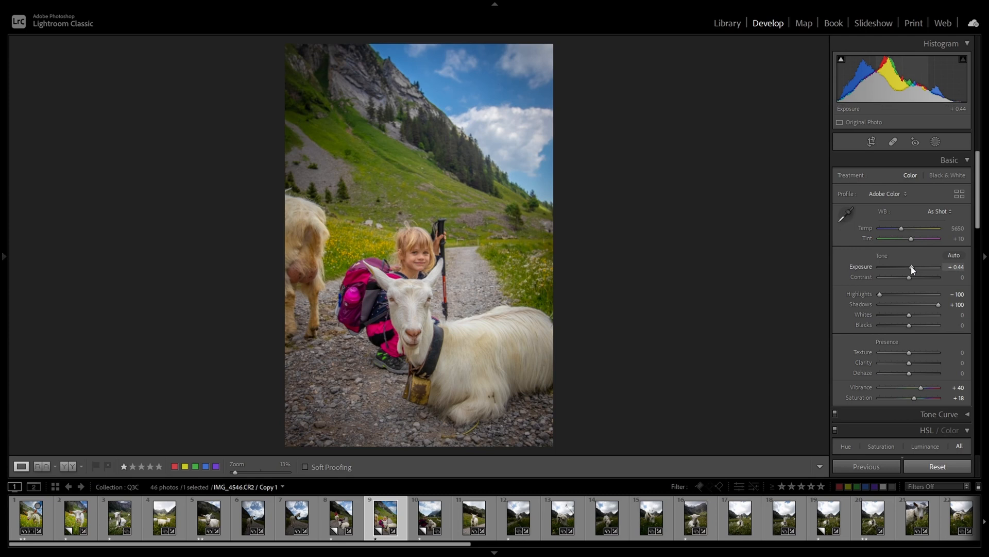
Raise the Exposure of IMG_4546.CR2 to about +0.88 and move its radial gradient mask down over the child and the goat.
drag(911, 266, 914, 266)
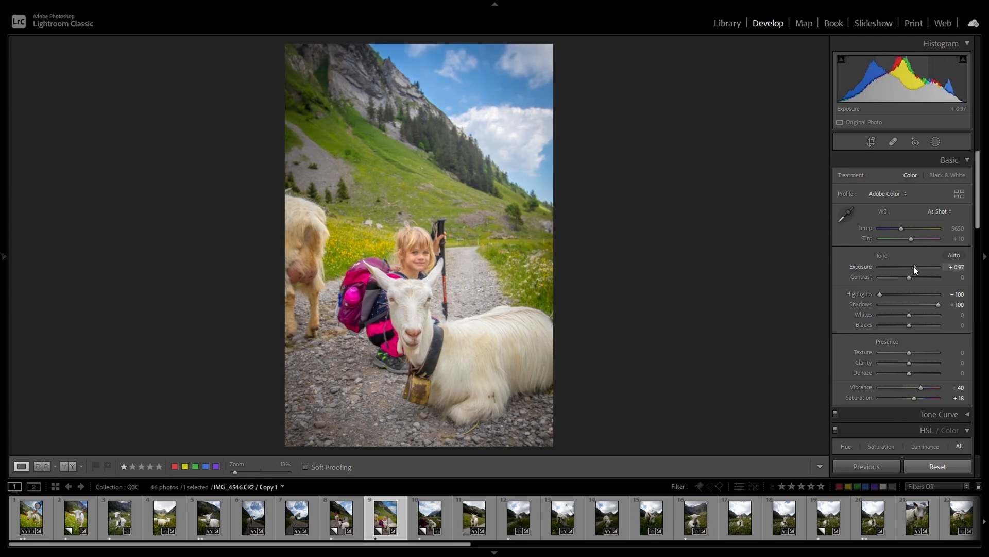
click(935, 143)
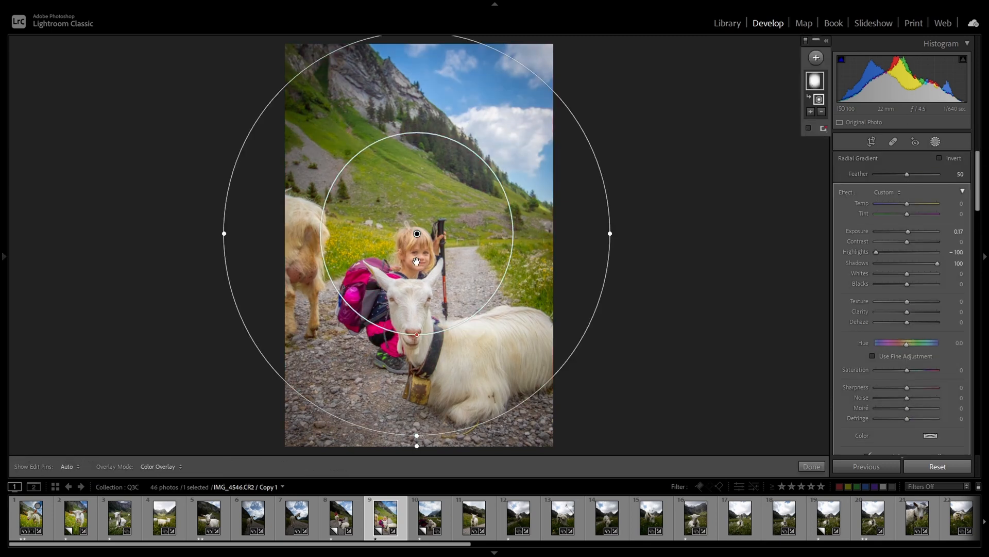
drag(419, 234, 433, 307)
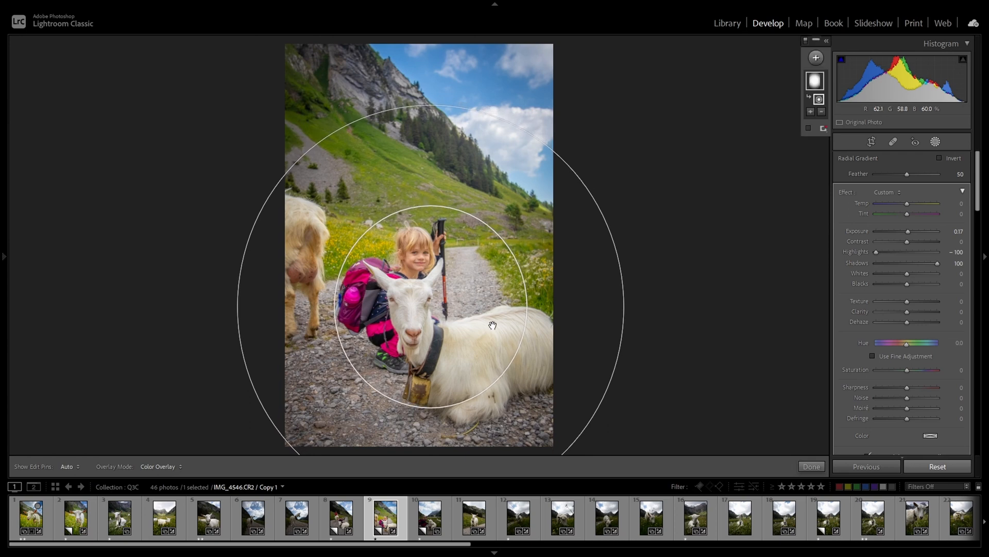
click(811, 466)
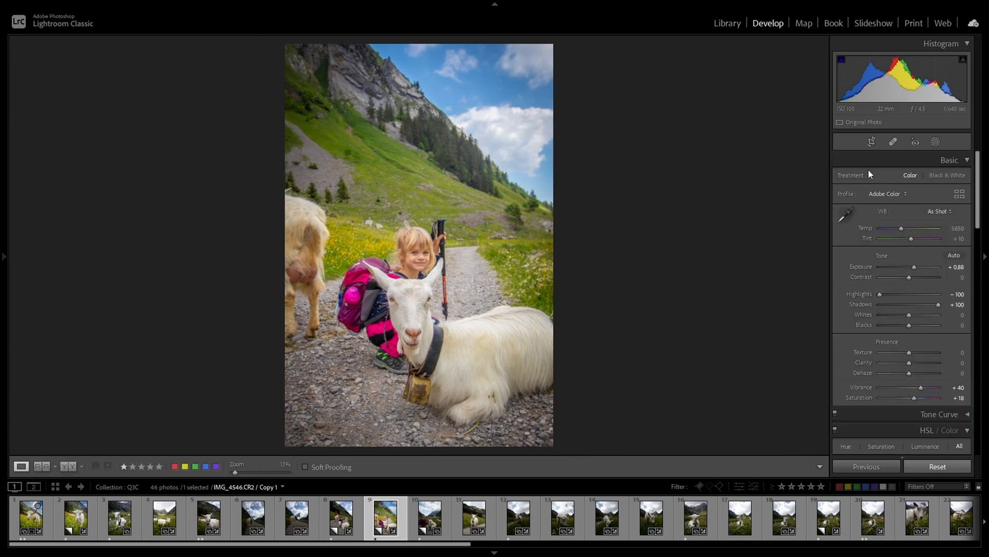
Crop IMG_4546.CR2 tighter around the child and the white goat at the original aspect ratio, cutting off the other goat.
click(870, 144)
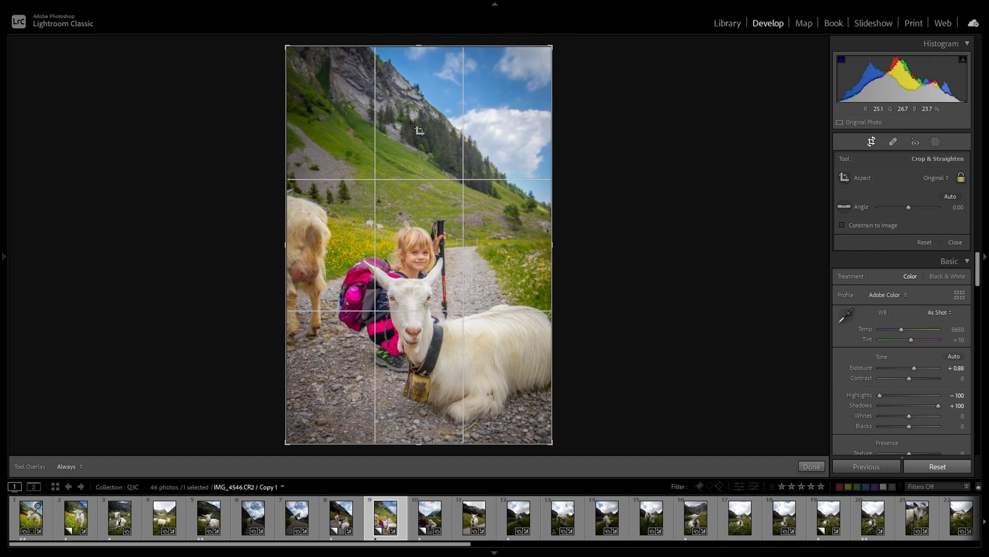
drag(286, 47, 307, 61)
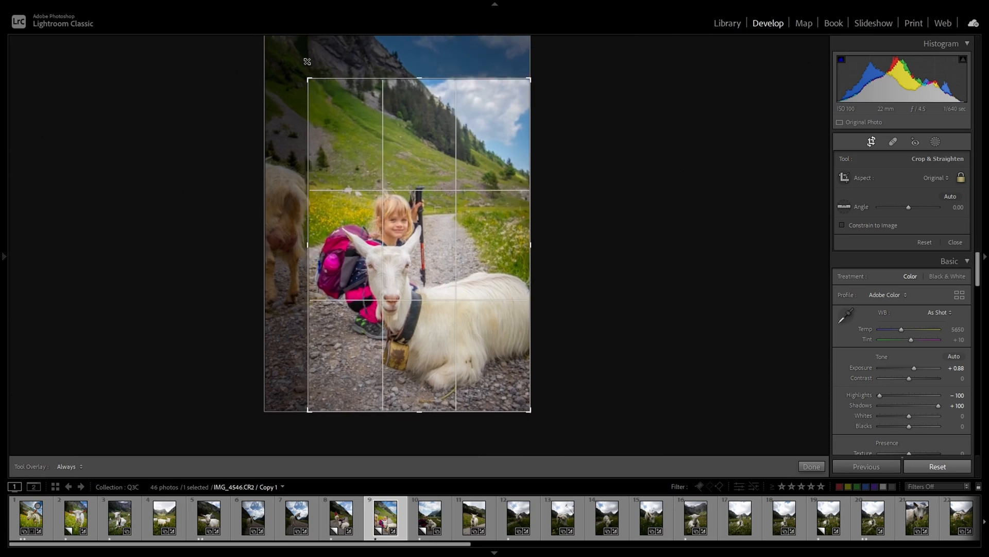
key(Return)
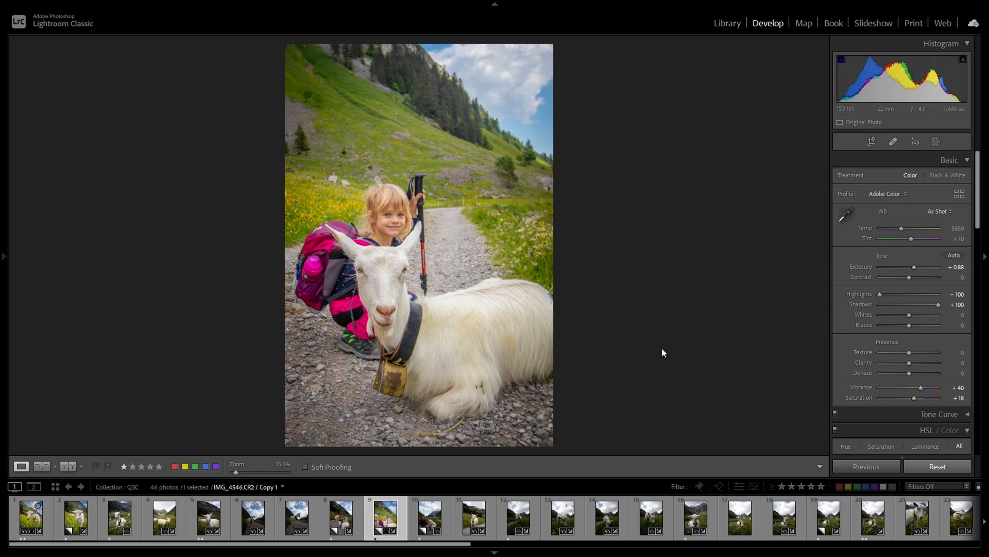
Select photos 5 to 8 in the filmstrip and paste the copied develop settings onto all of them.
click(209, 528)
shift+click(344, 526)
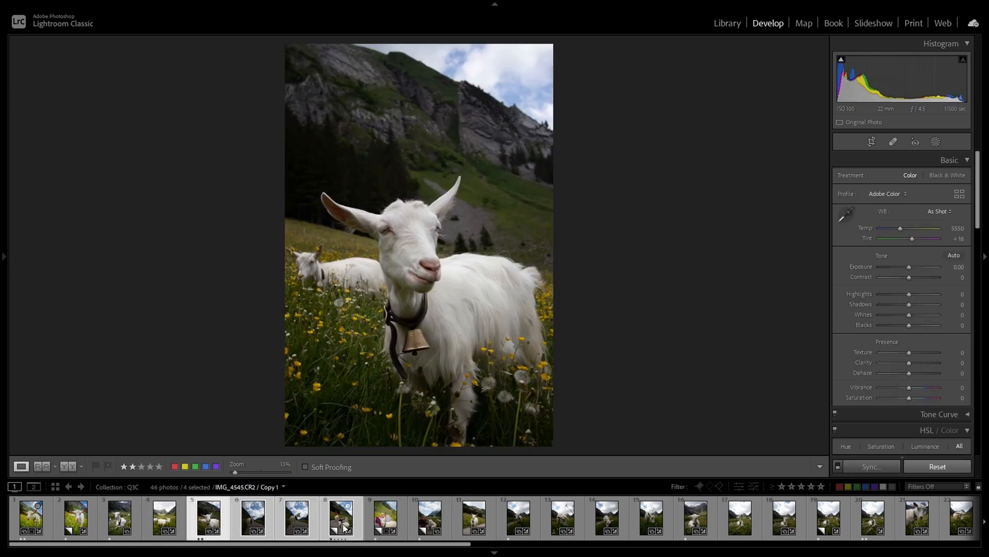
right_click(343, 527)
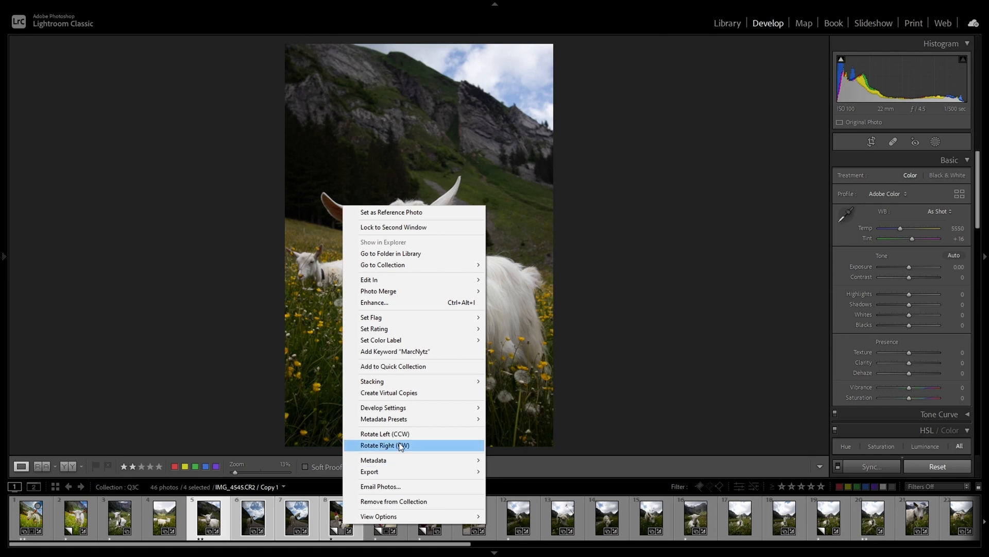
mouse_move(421, 413)
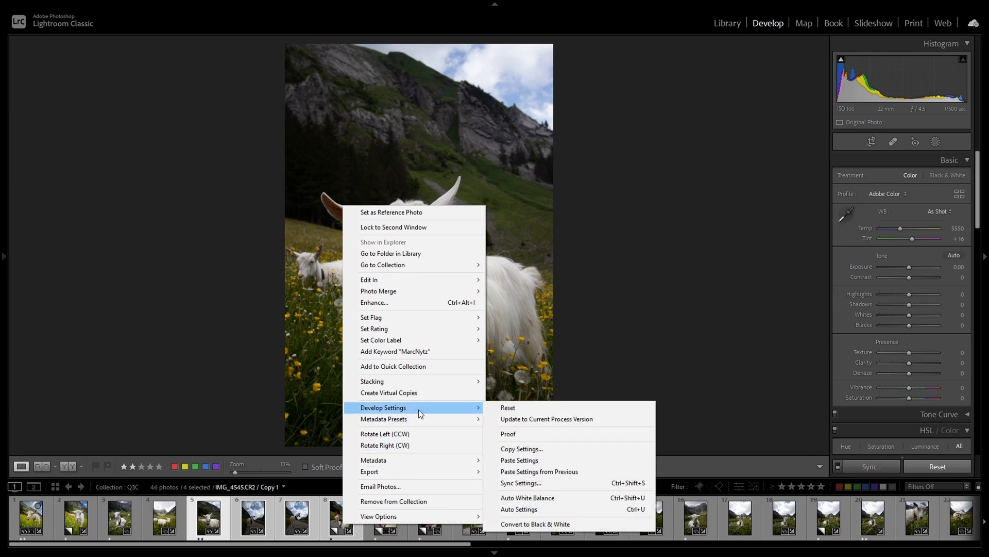
click(519, 459)
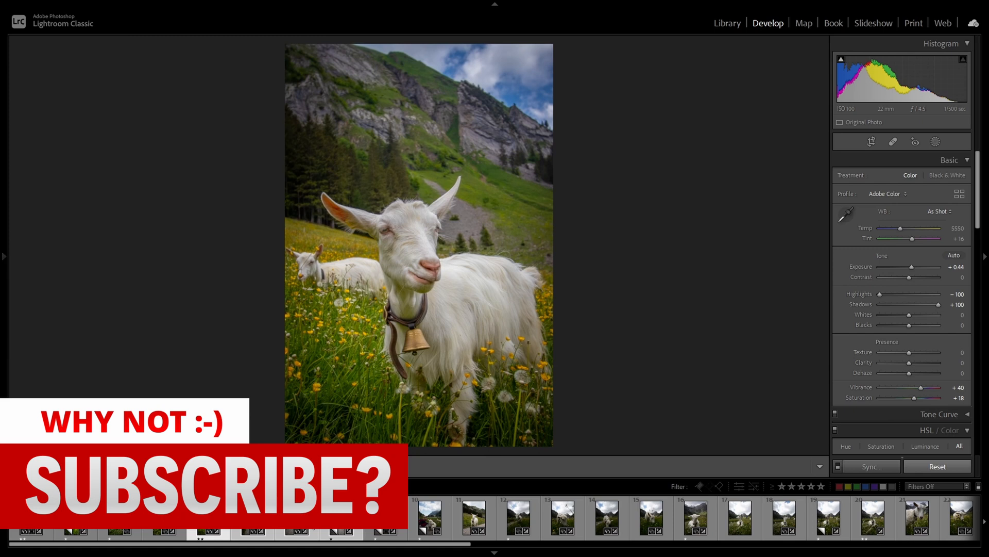
Extend the photo selection to the twelfth photo, IMG_4526.CR2, and reset the develop settings of all selected photos.
shift+click(519, 515)
right_click(512, 517)
mouse_move(551, 400)
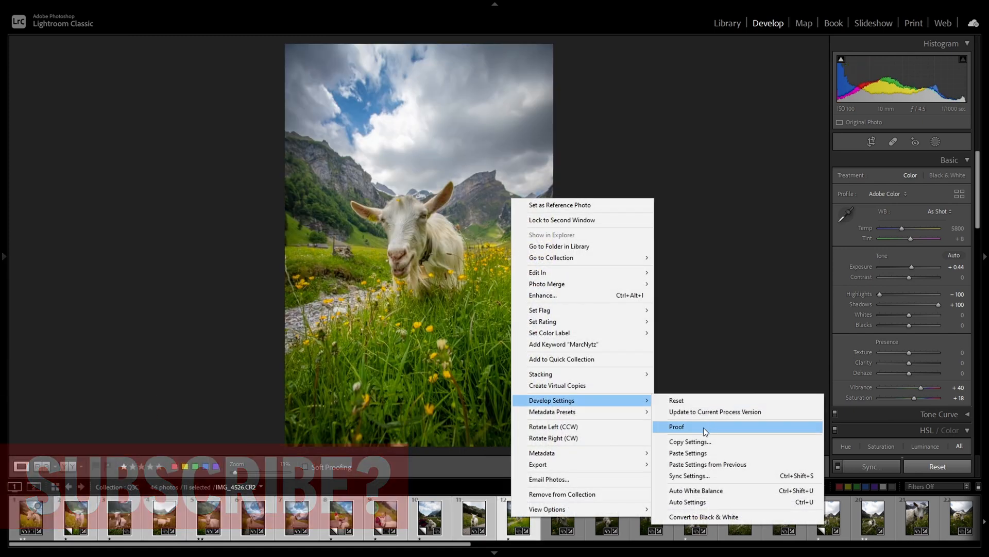
click(710, 401)
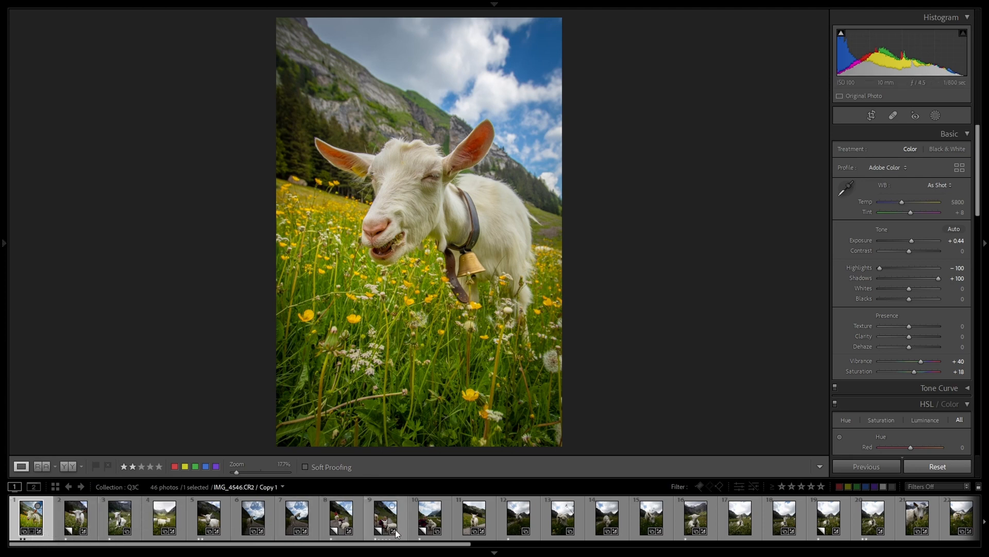
Synchronize the first photo's develop settings, without Crop, to photos 2 to 11 and check the synchronized photos.
shift+click(472, 518)
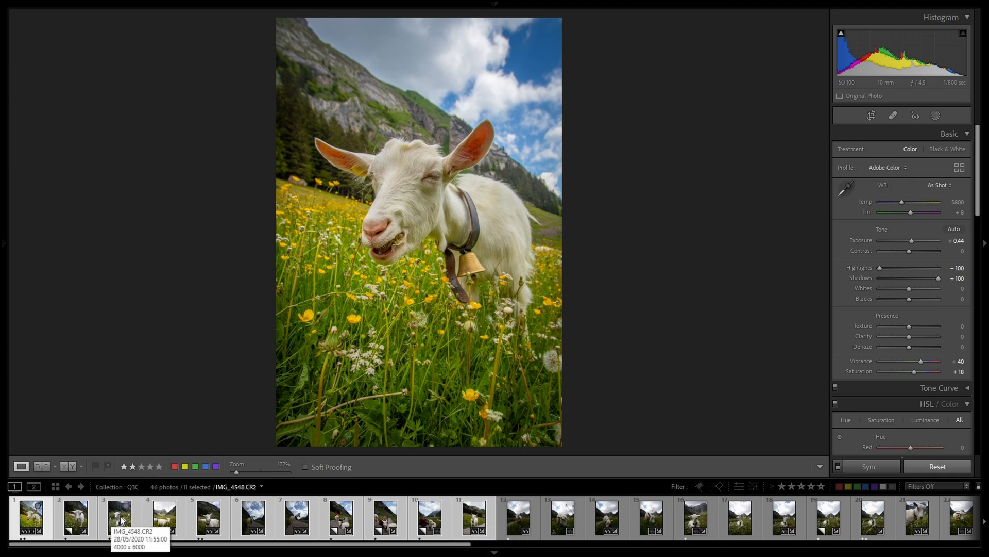
right_click(220, 516)
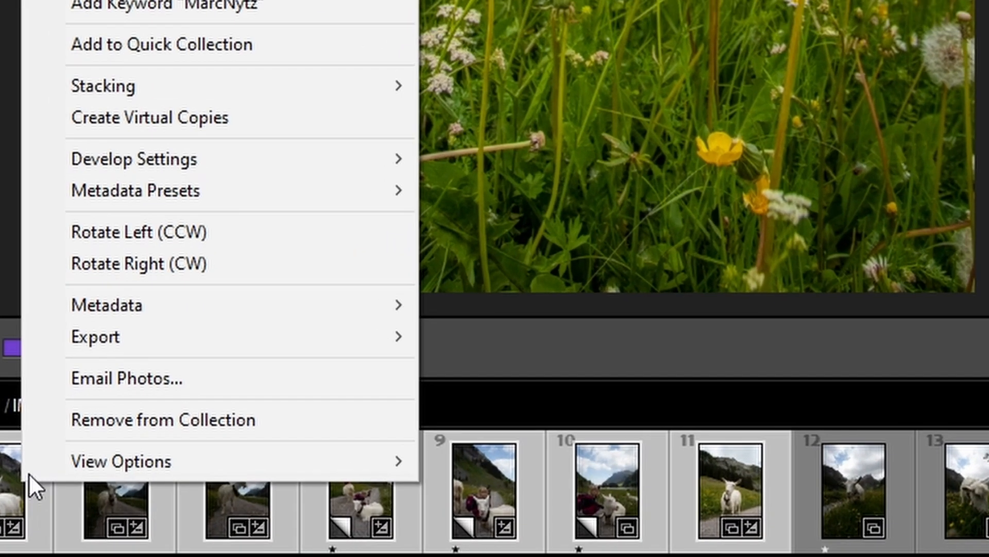
mouse_move(284, 397)
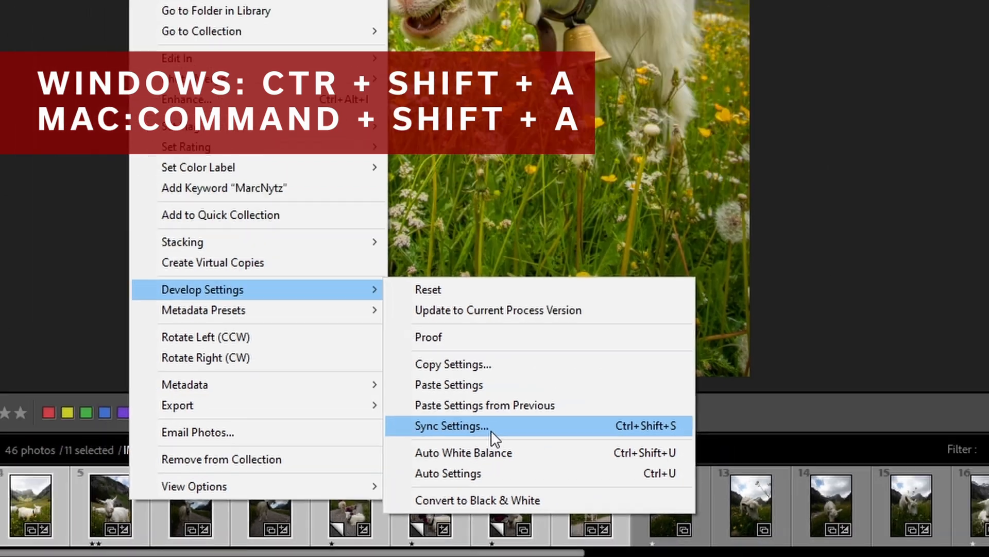
click(578, 375)
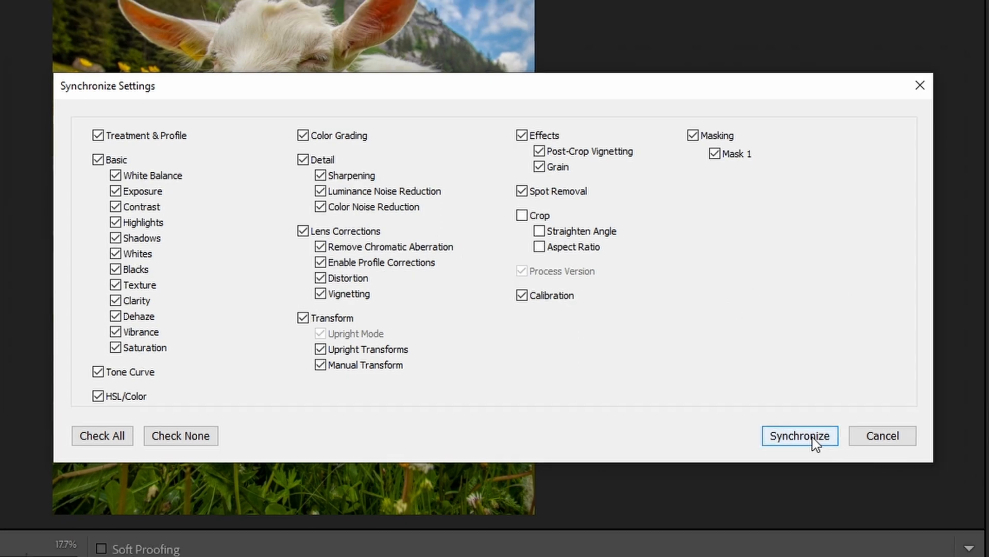
click(728, 403)
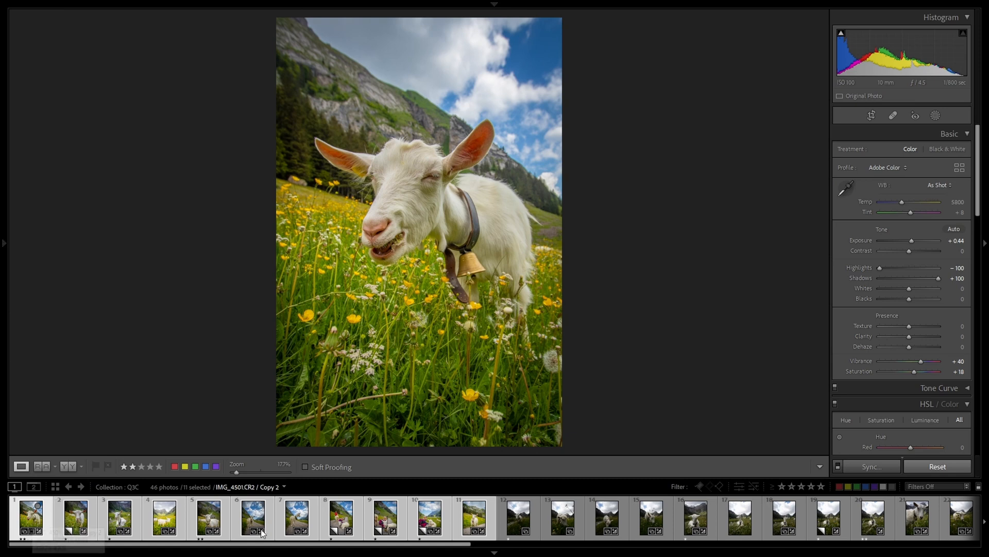
click(294, 522)
click(429, 518)
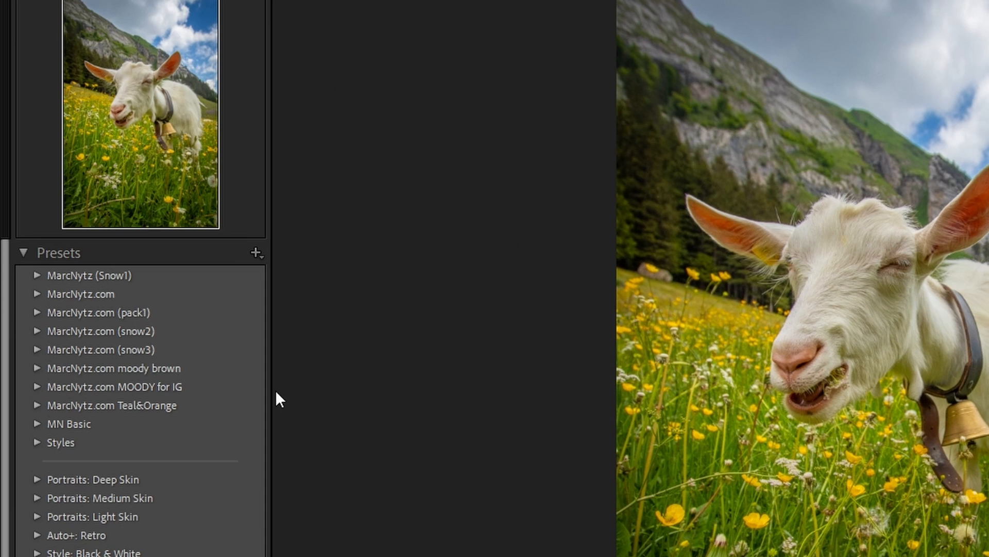
Create a develop preset named Goats from the edited photo's settings in a new preset group named Tutorial.
click(254, 252)
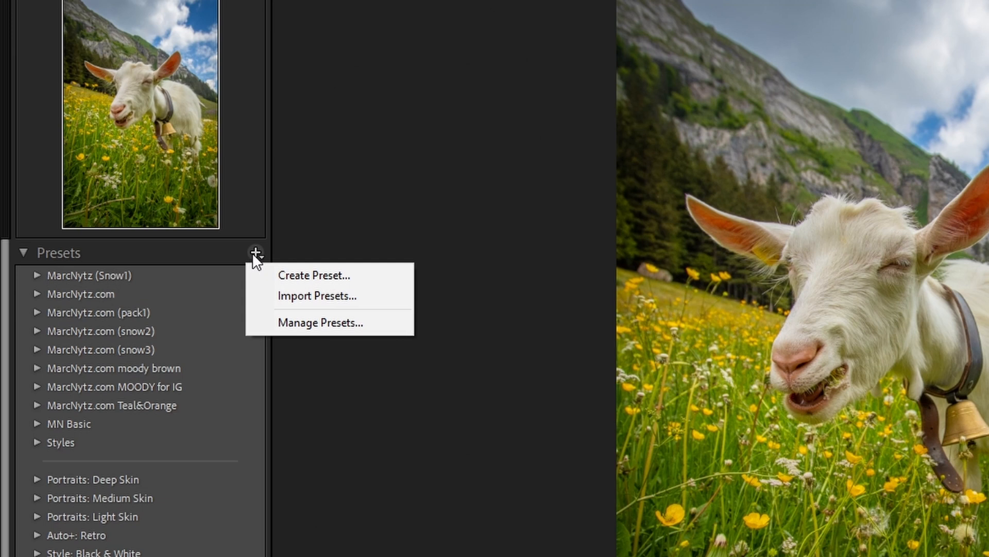
click(317, 276)
click(662, 371)
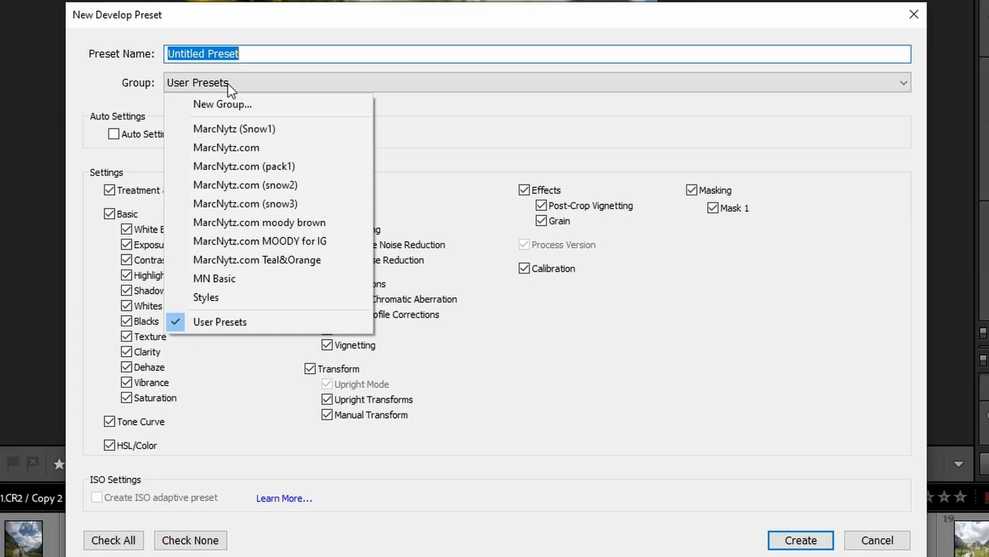
click(239, 105)
text(Tutorial)
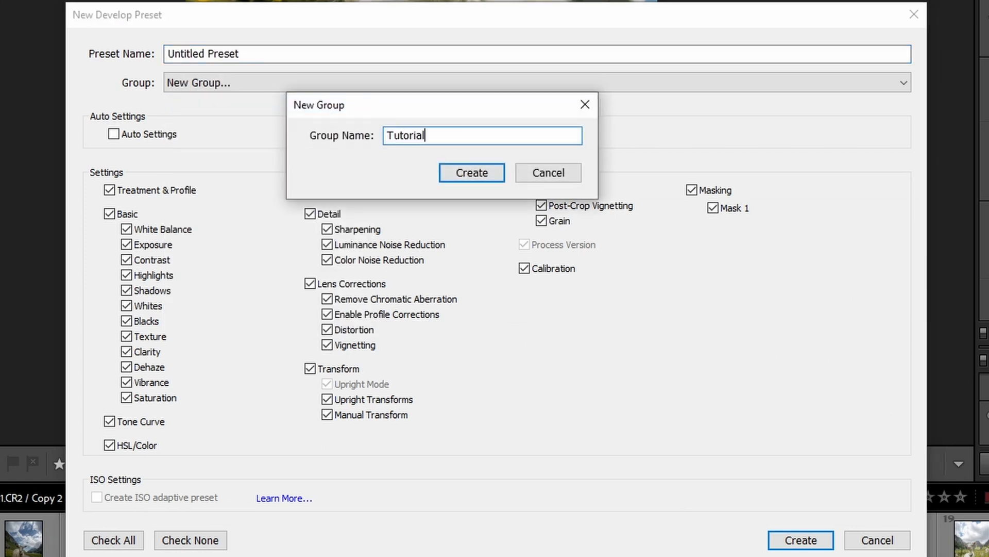
click(472, 173)
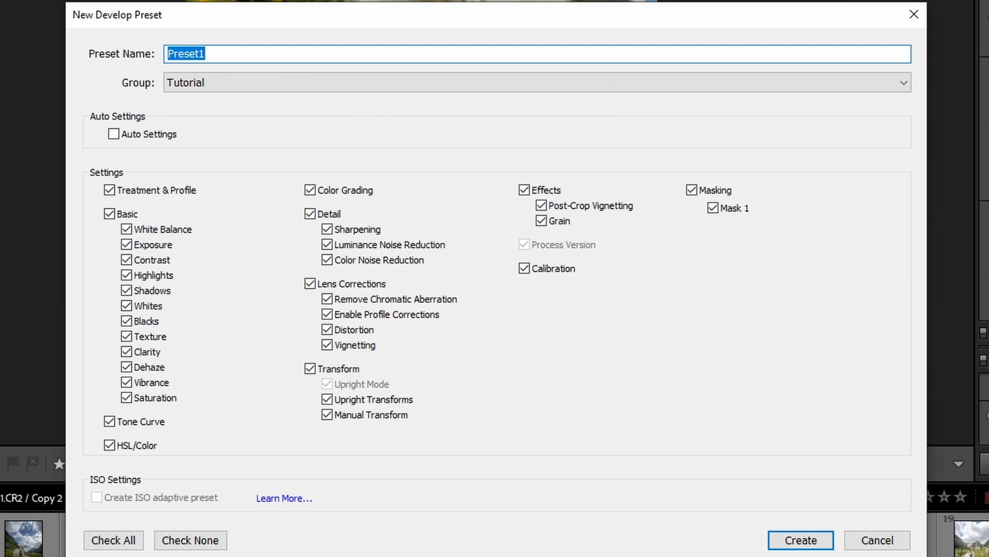
text(Goats)
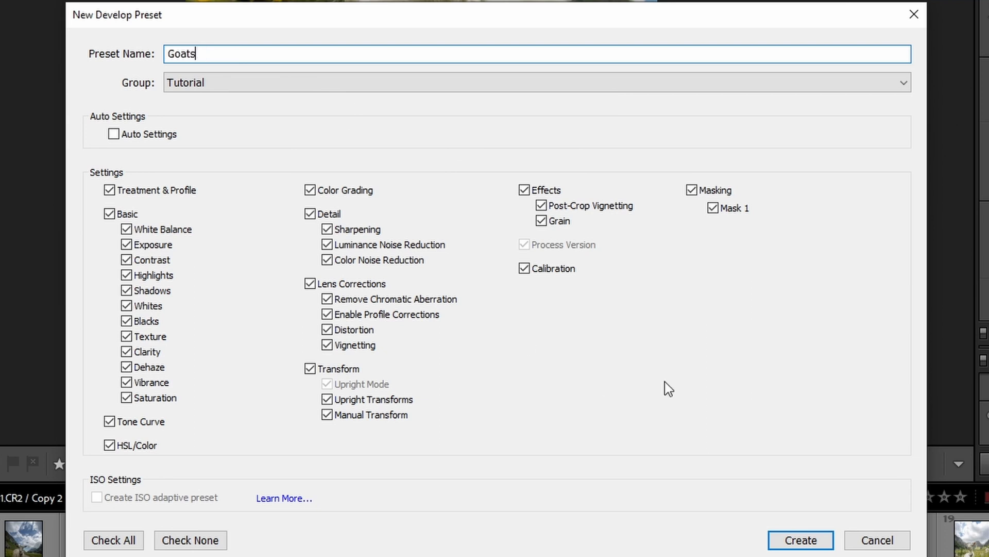
click(802, 539)
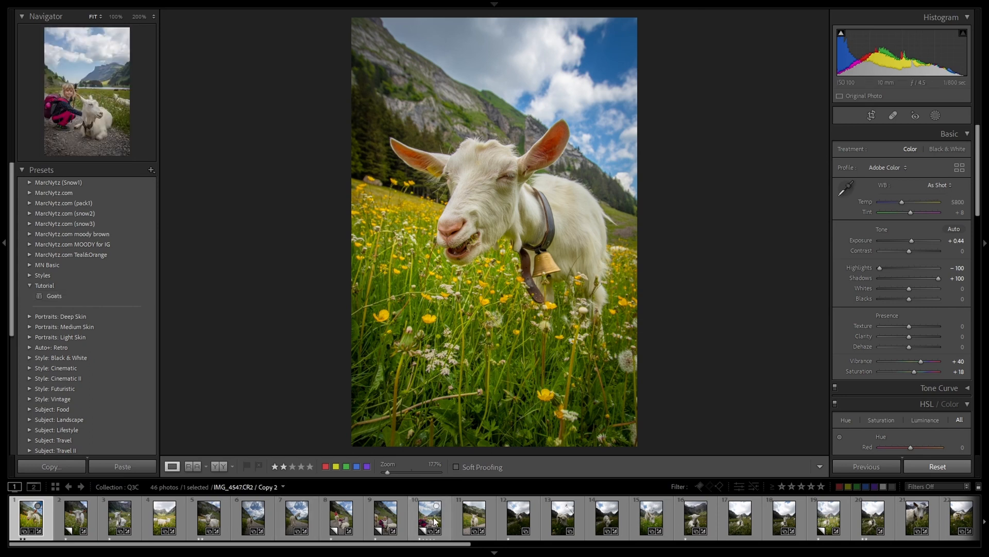
Apply the Goats preset to the eleventh photo, IMG_4510.CR2, and to the thirteenth photo.
click(478, 519)
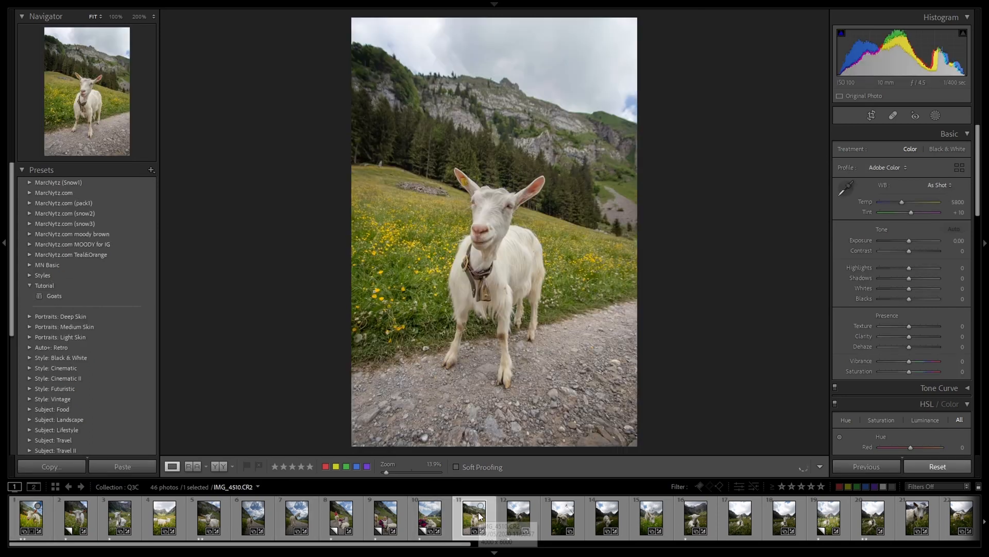
click(50, 297)
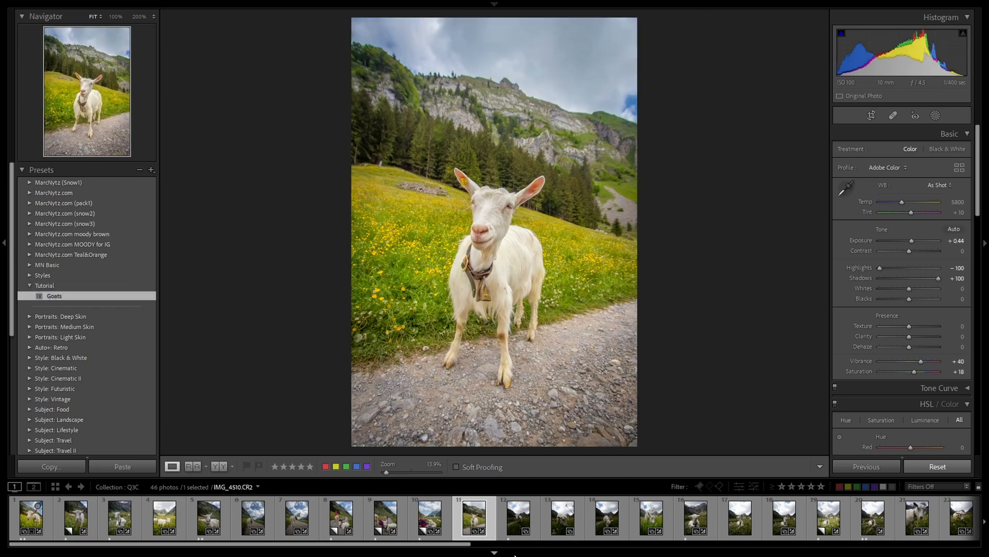
click(567, 519)
click(91, 295)
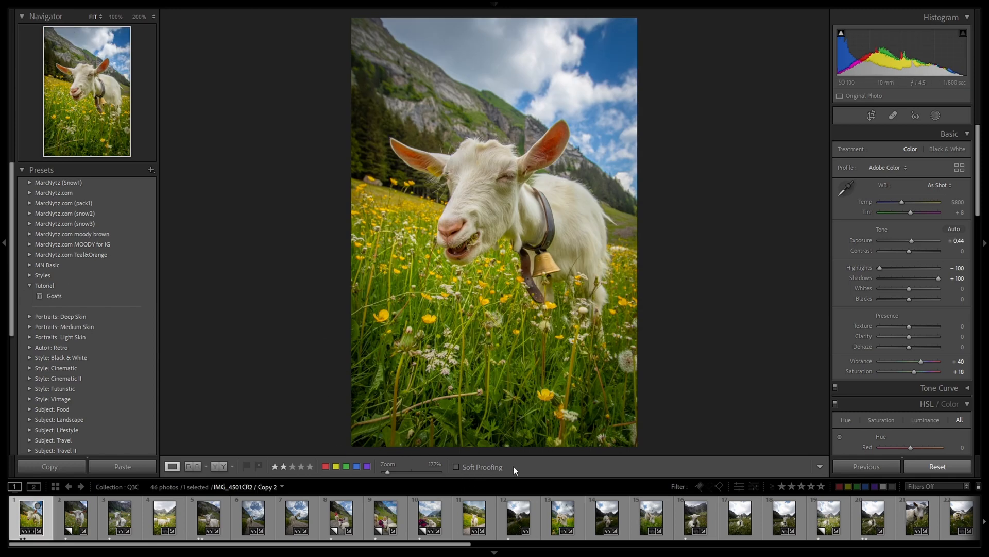
Browse the filmstrip and switch to the Library grid showing the photos of the collection.
scroll(302, 512, right, 5)
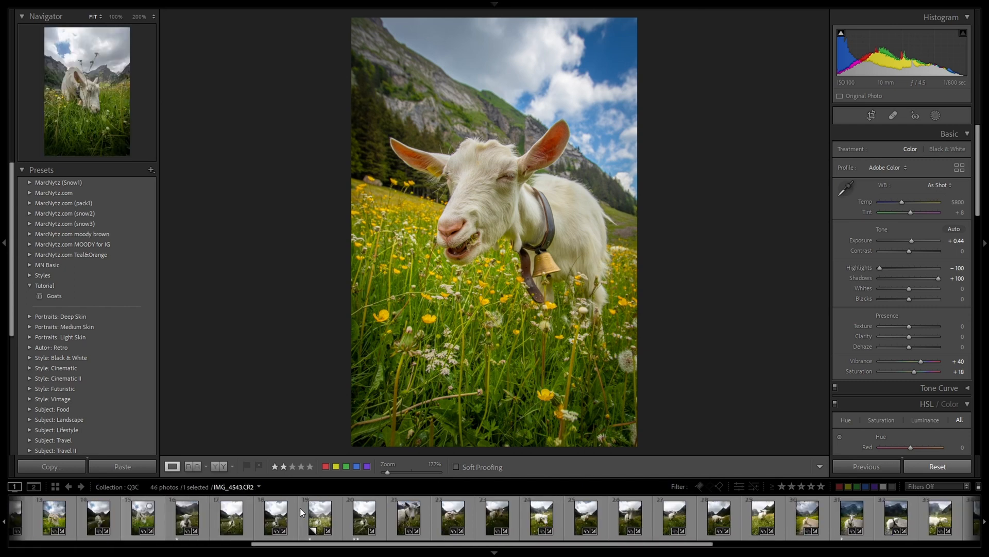
scroll(666, 518, left, 5)
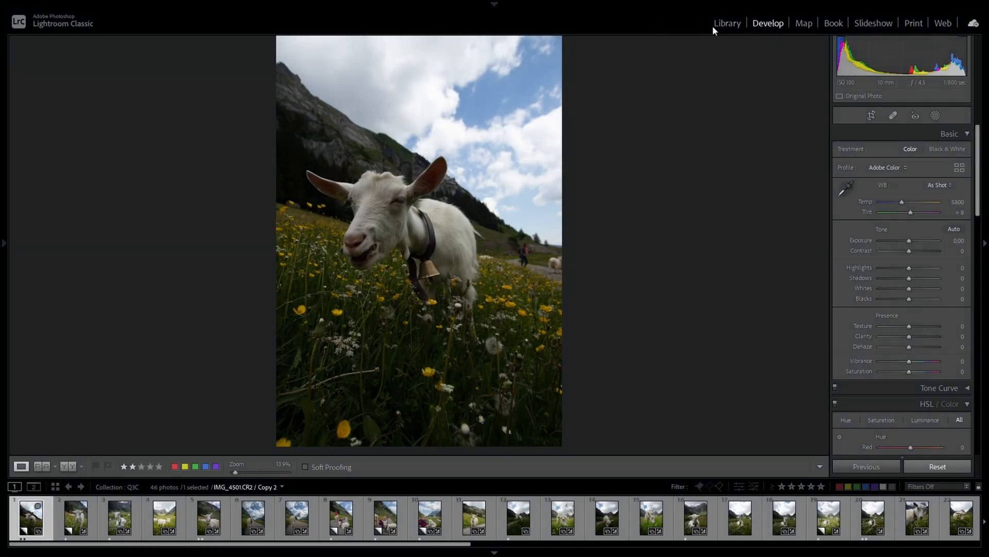
click(714, 25)
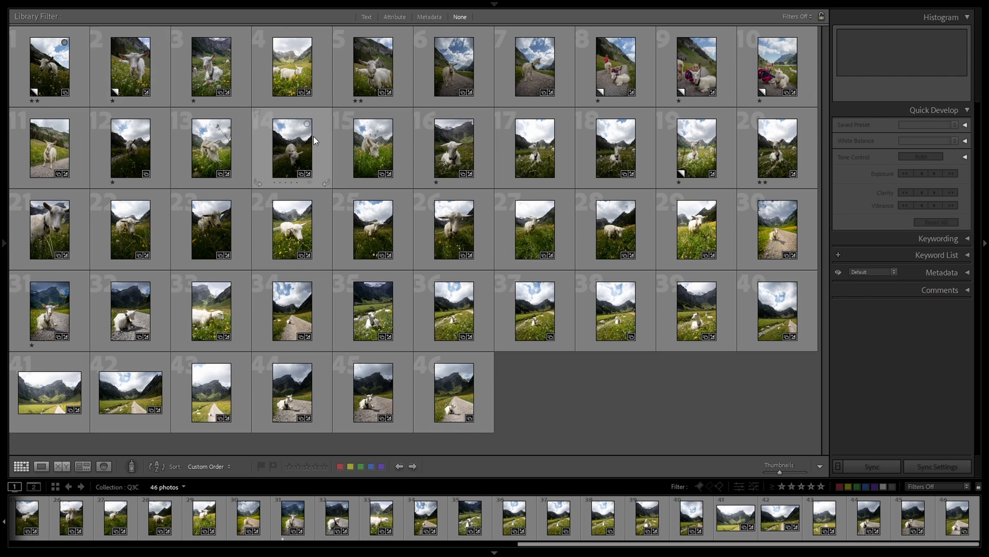
Select all photos of the collection in the grid and apply the saved preset Goats from the Tutorial group.
key(ctrl+a)
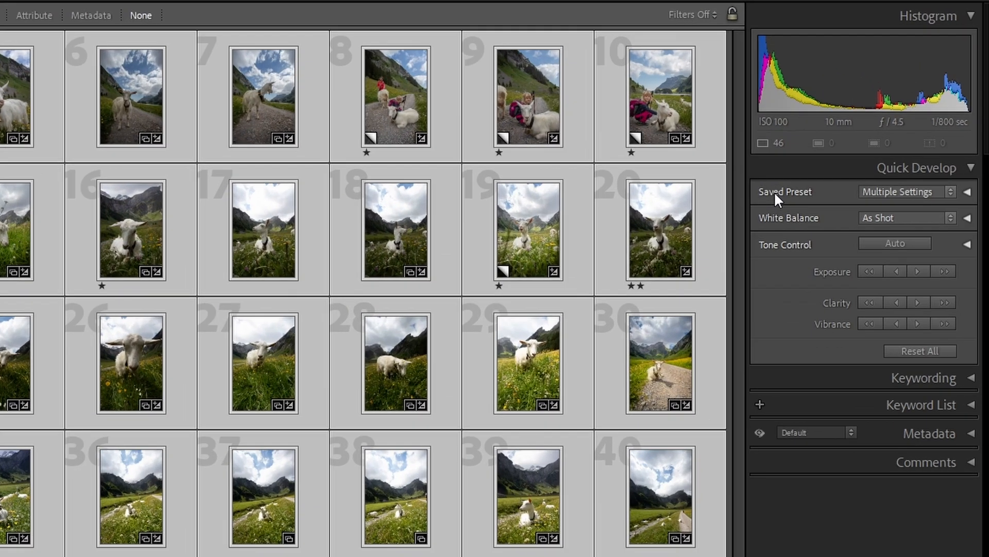
click(916, 191)
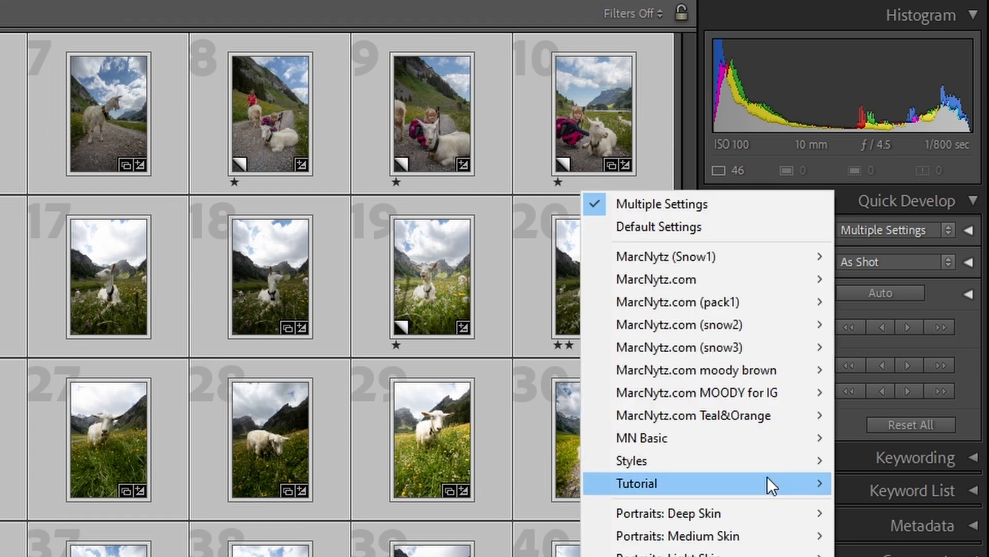
mouse_move(768, 483)
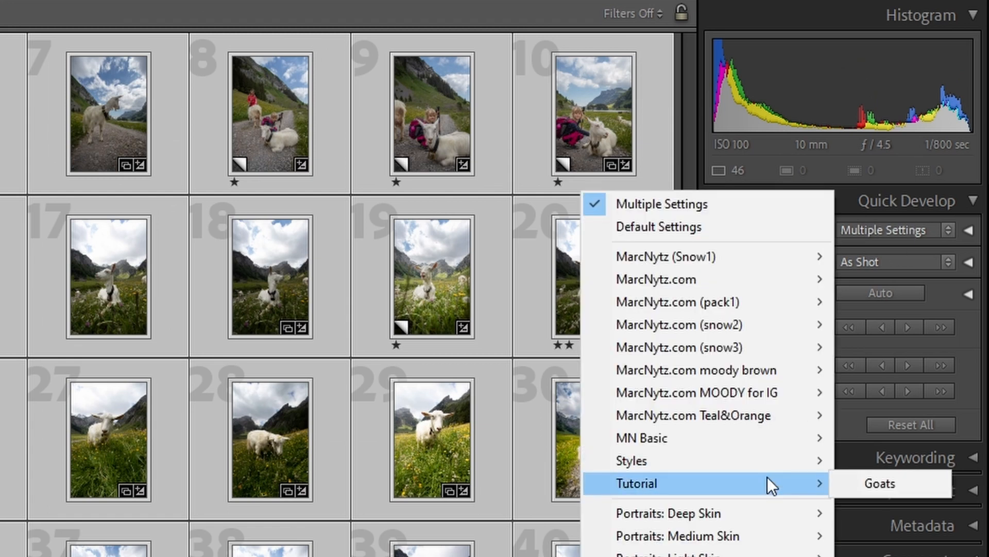
click(868, 489)
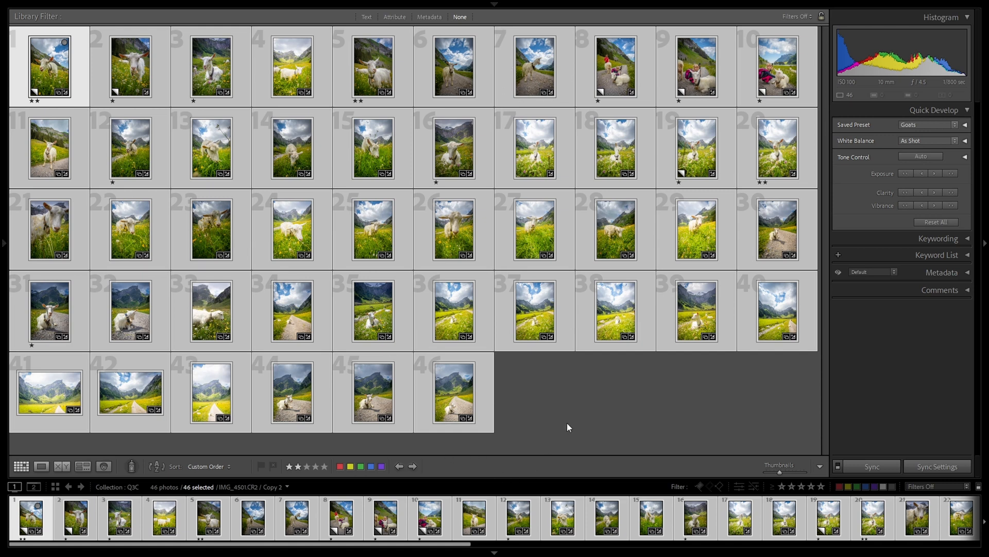
Switch to the Develop module and check the preset's effect on several photos, including the twelfth, seventeenth and eighteenth.
mouse_move(682, 19)
click(761, 22)
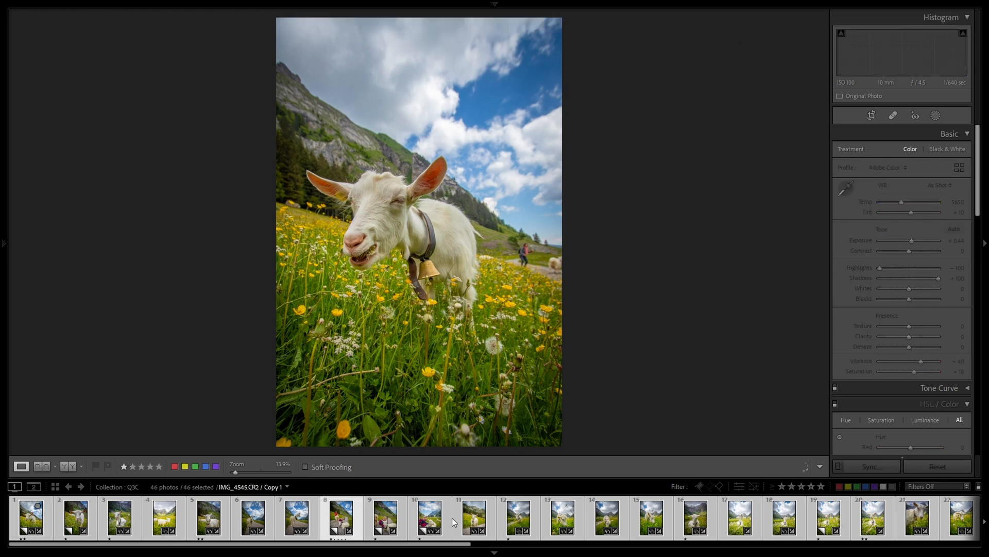
click(517, 523)
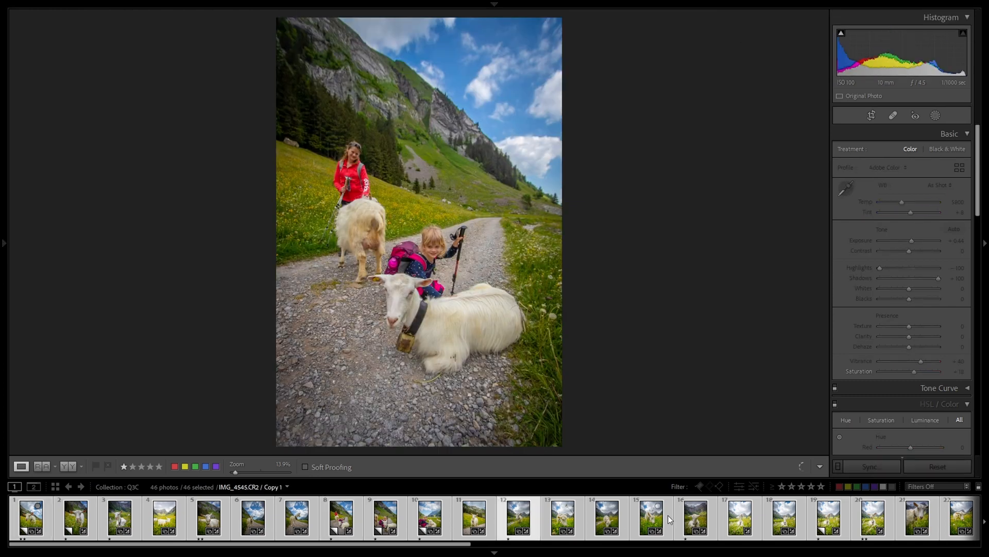
click(742, 519)
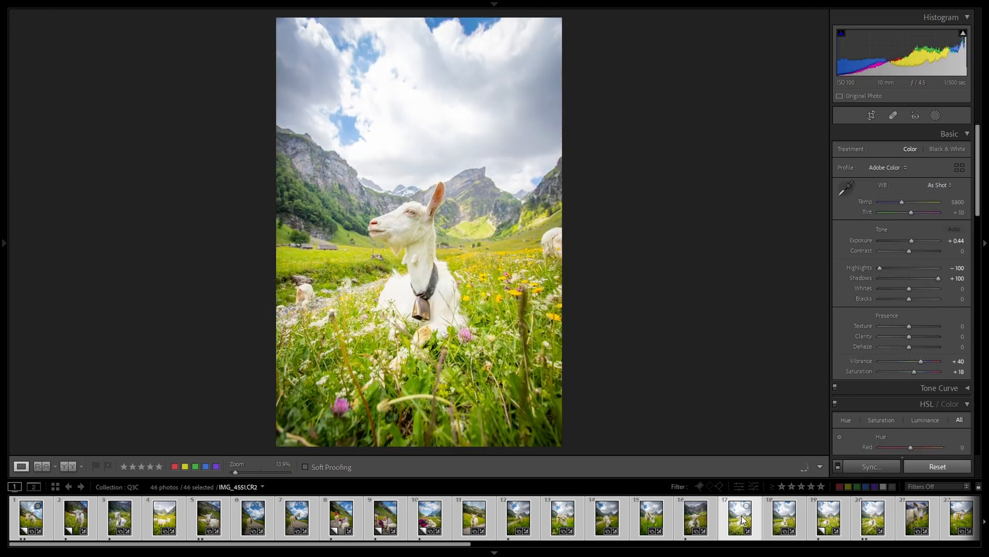
click(796, 518)
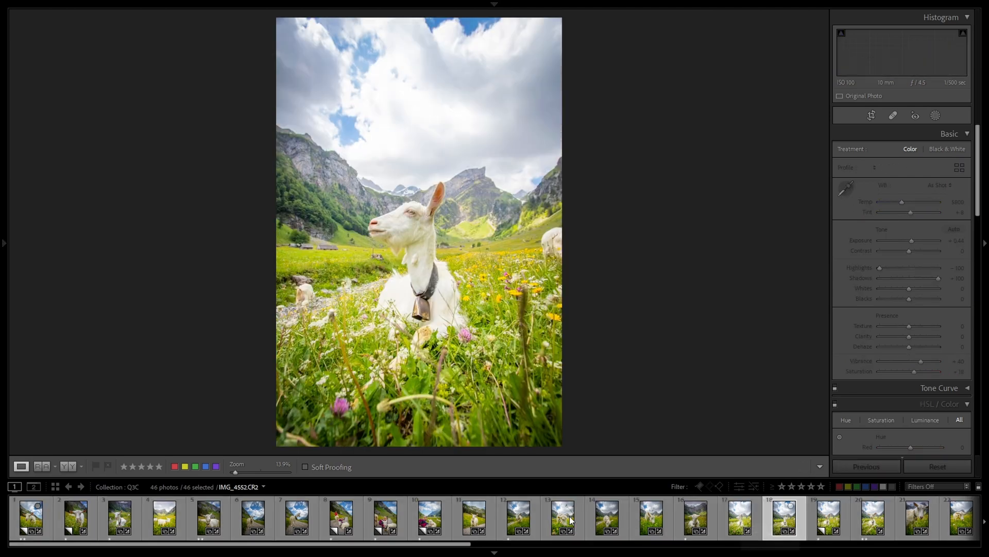